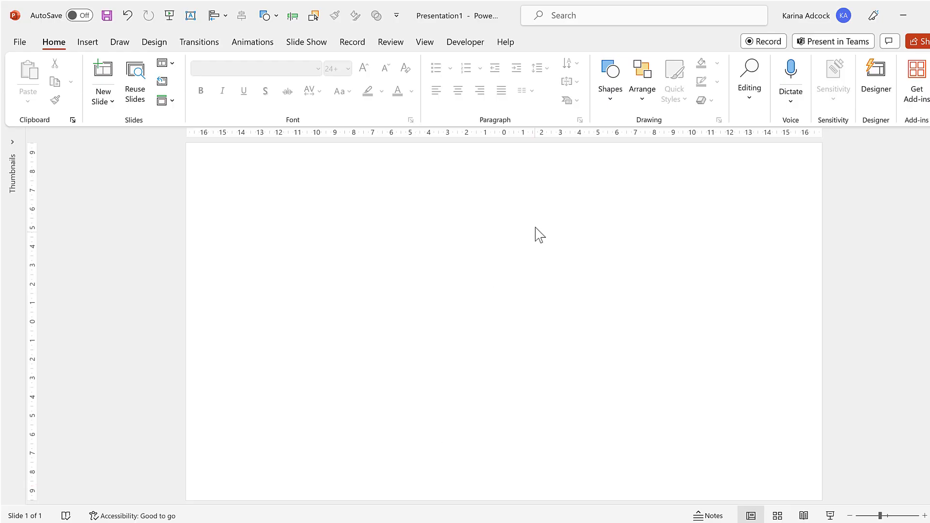
- Draw a tall rectangle, about 5.07 × 2.26 cm, near the slide's top-left
click(602, 100)
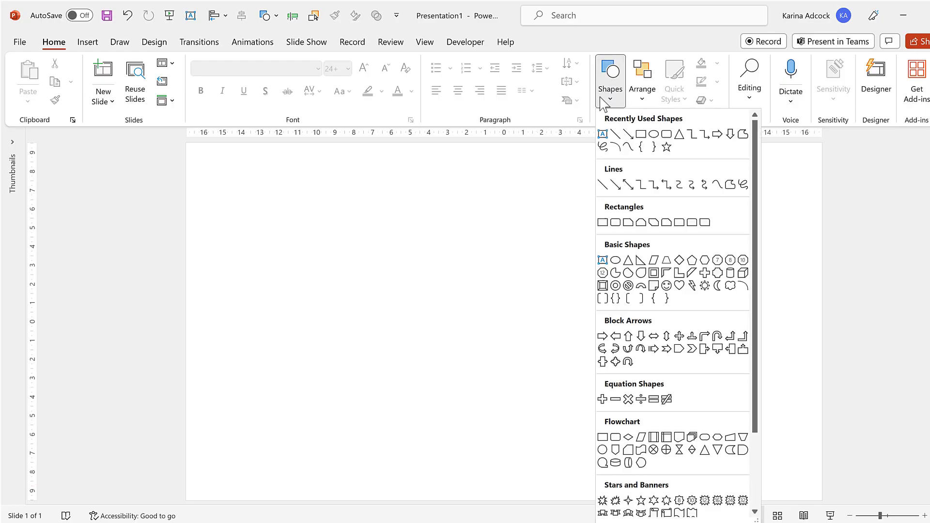
click(602, 222)
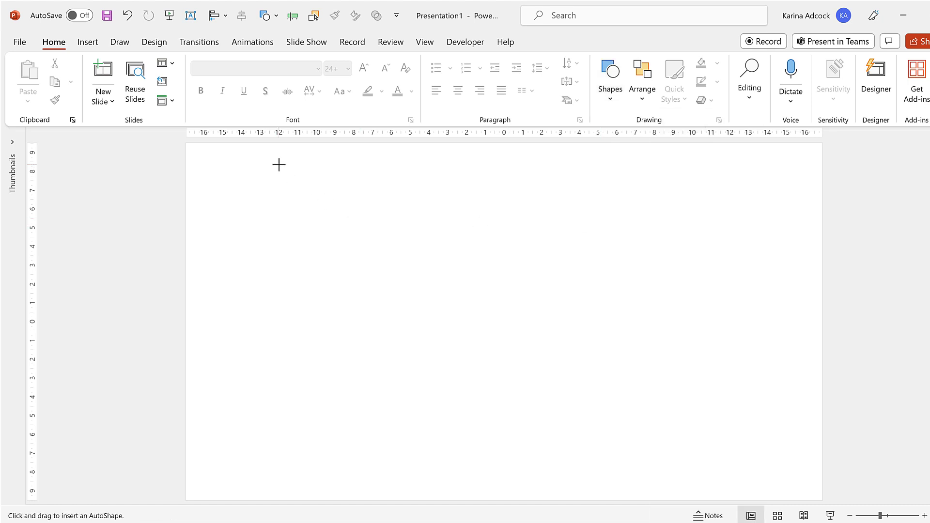
mouse_move(279, 165)
mouse_down()
mouse_move(319, 236)
mouse_move(321, 260)
mouse_up()
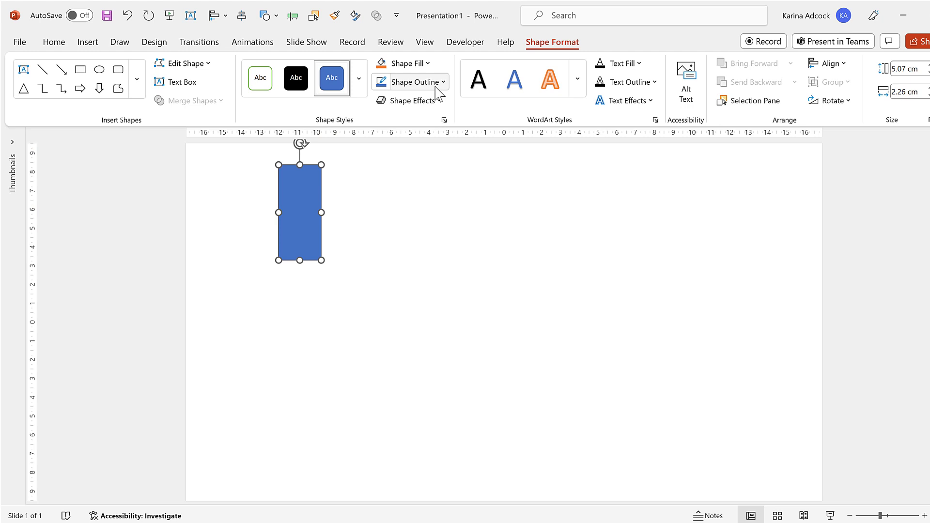
- Remove the rectangle's outline and duplicate it with Ctrl+D into an evenly spaced row of six
click(435, 87)
click(426, 232)
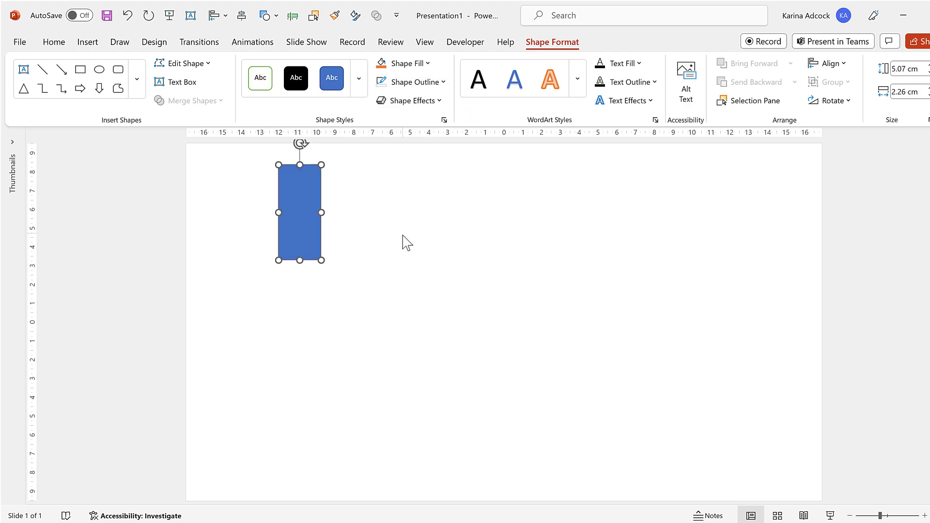
key(ctrl+d)
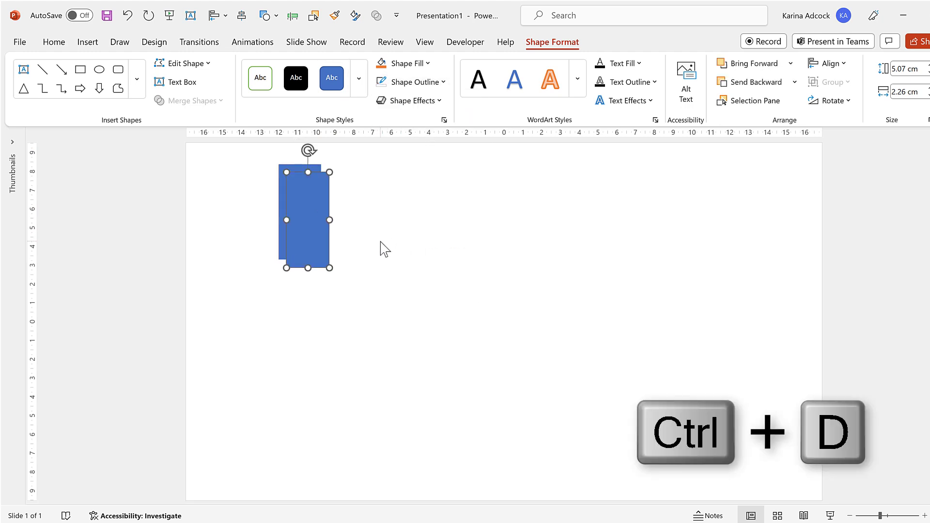
drag(305, 202, 346, 195)
key(ctrl+d)
key(ctrl+d)
key(ctrl+d)
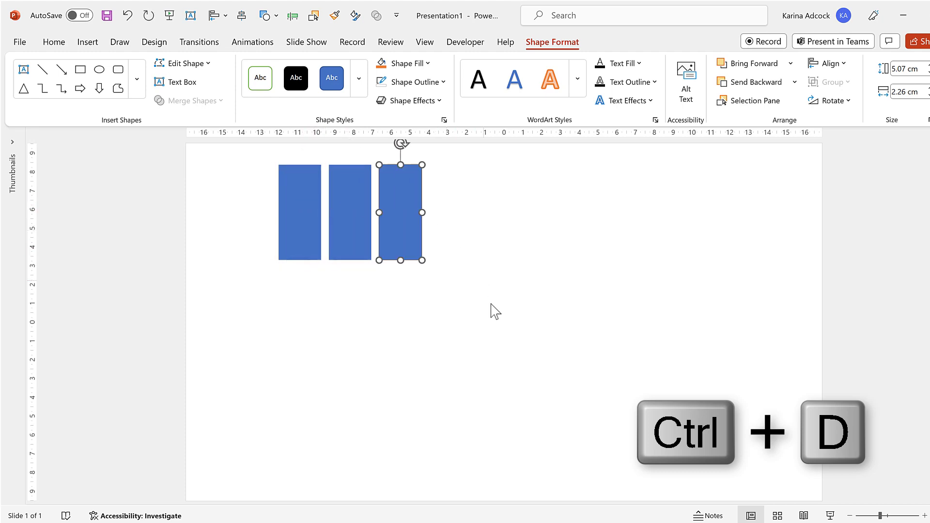
key(ctrl+d)
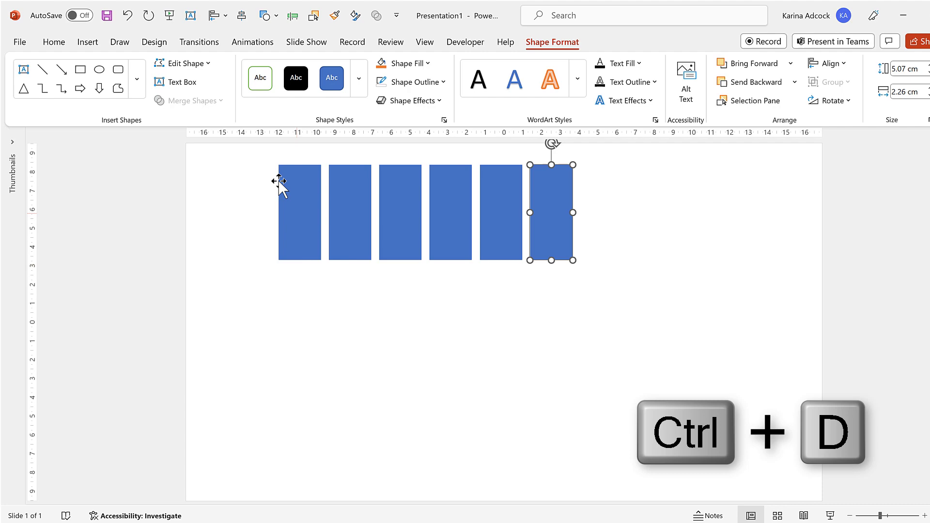
- Snap PowerPoint to the right half, with the browser's child mortality slope chart on the left
click(389, 309)
key(super+Right)
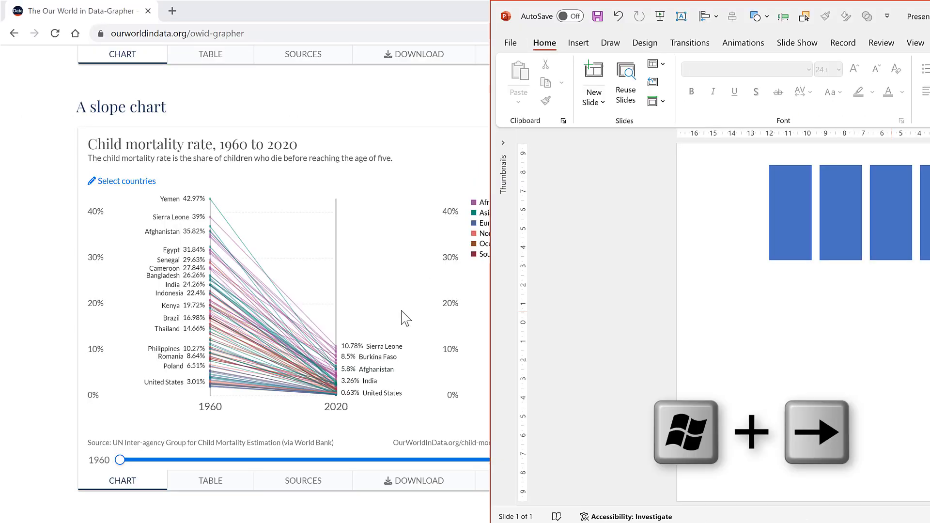
click(325, 195)
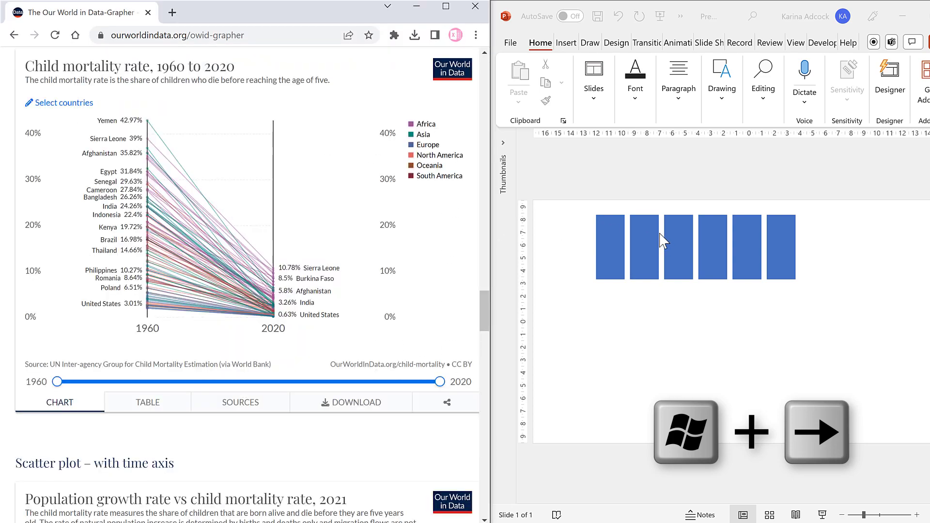
scroll(483, 297, up, 3)
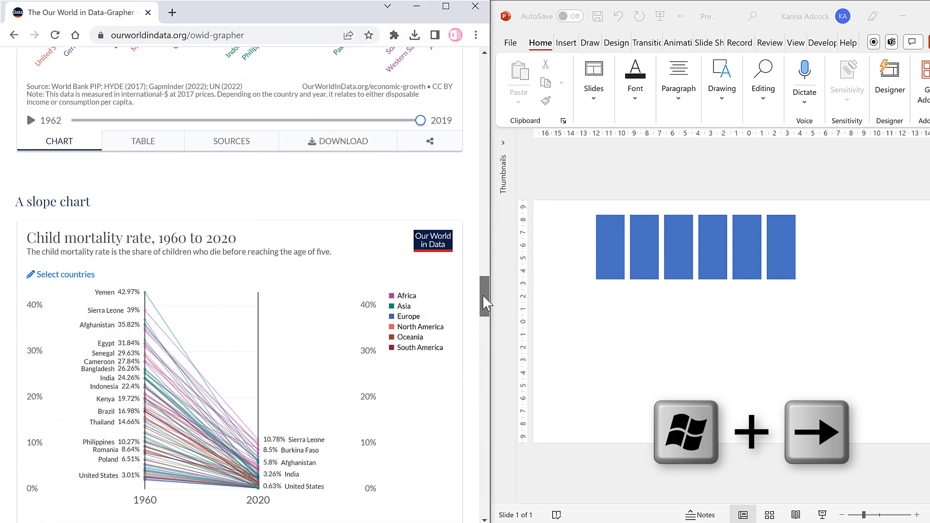
drag(481, 300, 481, 307)
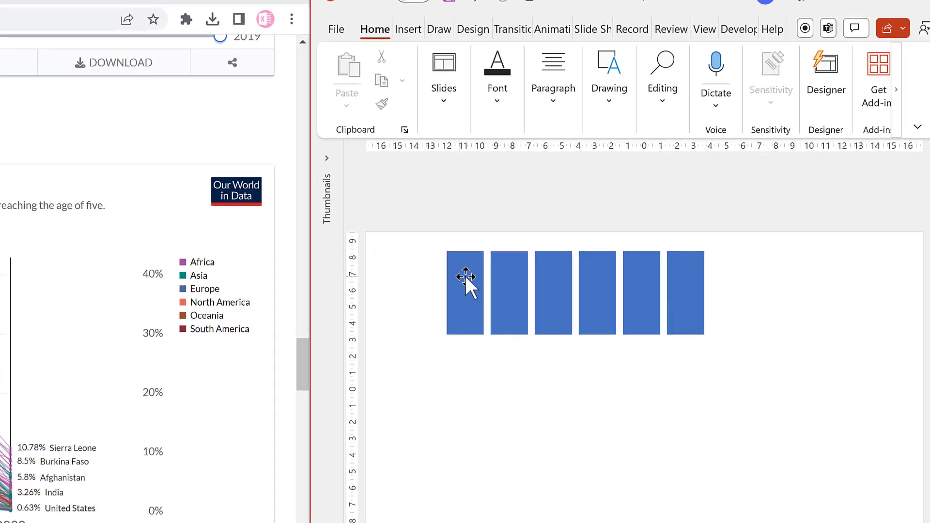
- Fill the first rectangle with the Africa legend purple, RGB(162,85,156), using the Eyedropper
click(611, 241)
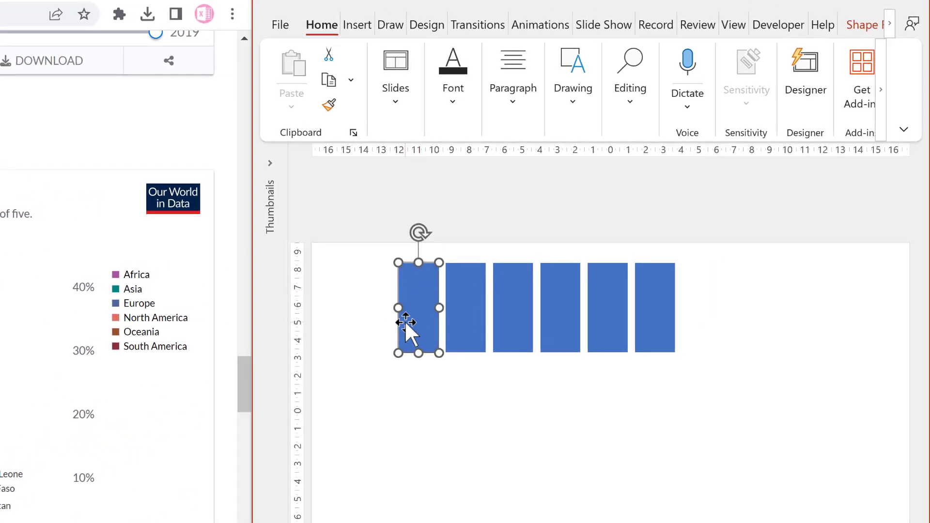
click(848, 30)
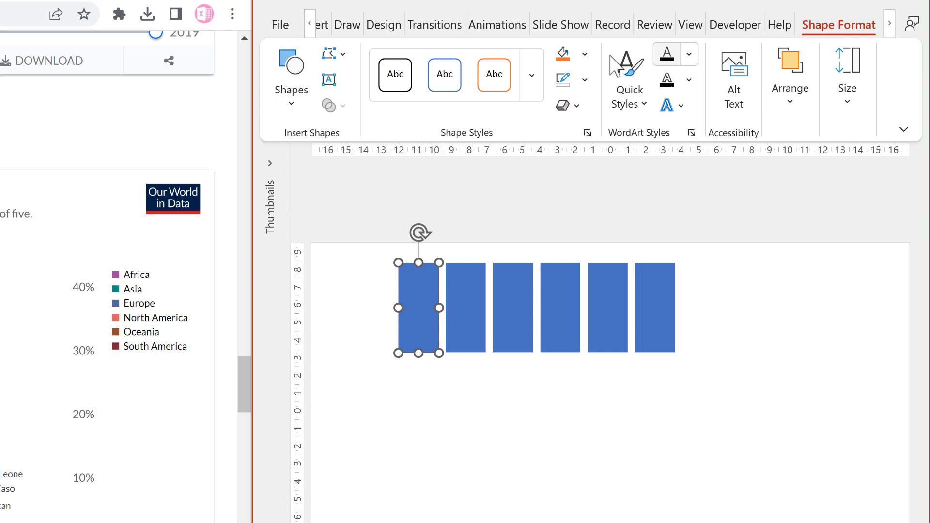
click(585, 54)
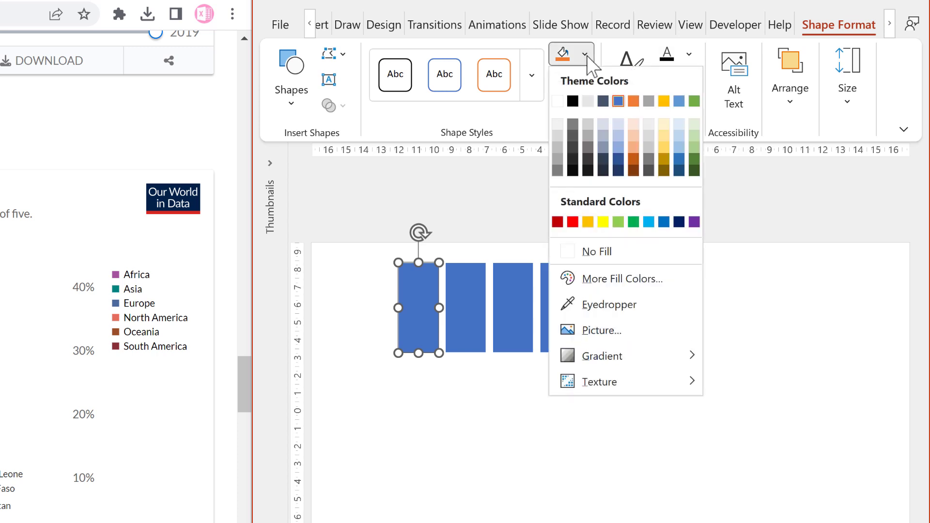
click(624, 310)
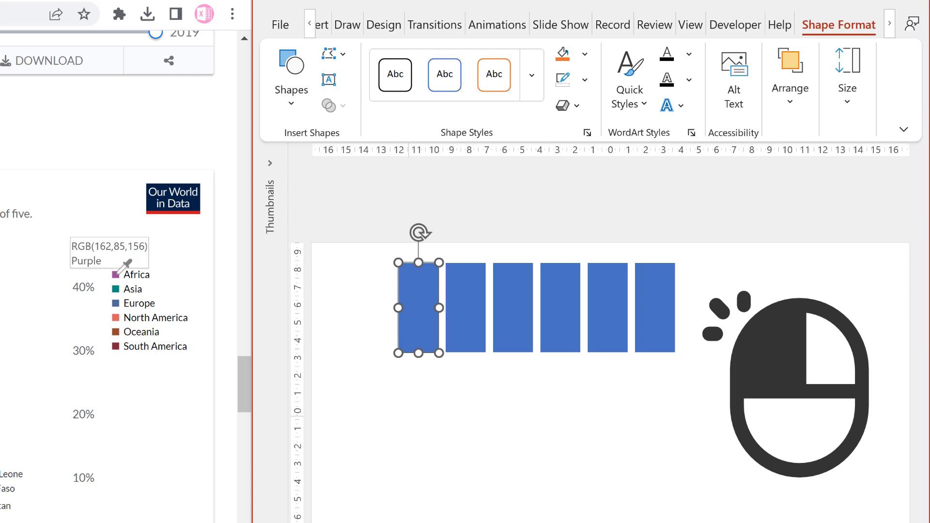
click(116, 274)
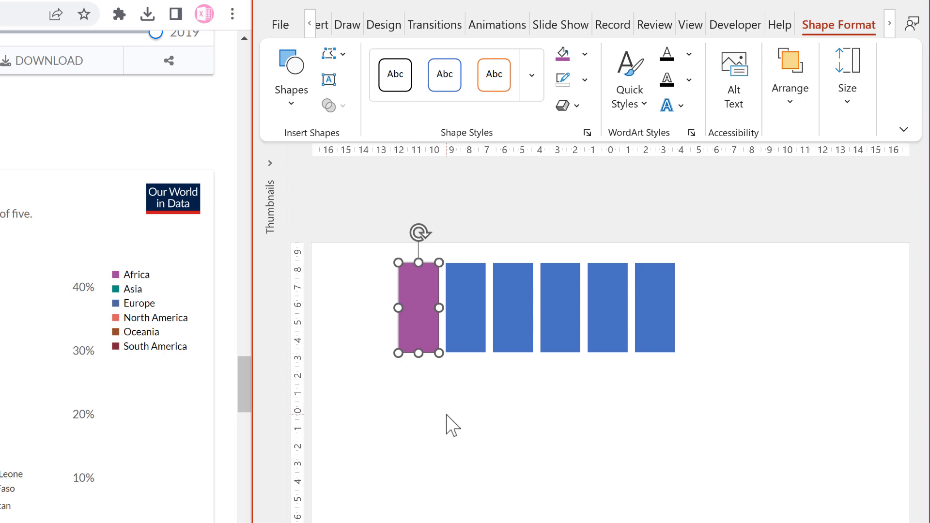
- Select the second rectangle and eyedrop the Asia swatch's dark teal, RGB(0,132,126)
click(461, 277)
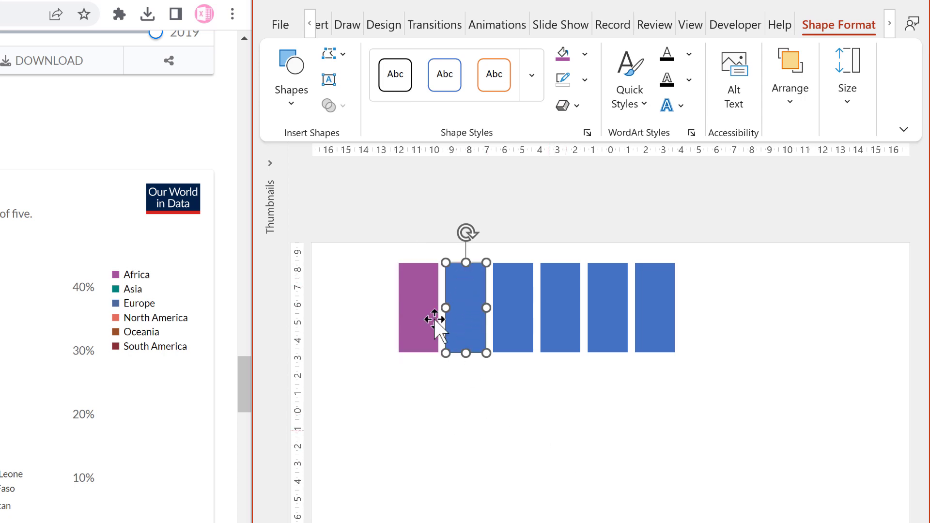
click(585, 57)
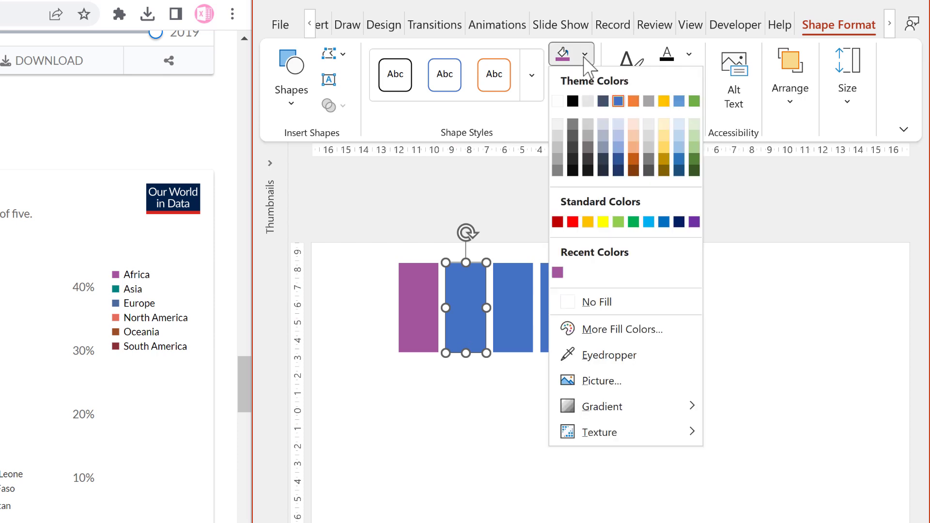
click(635, 359)
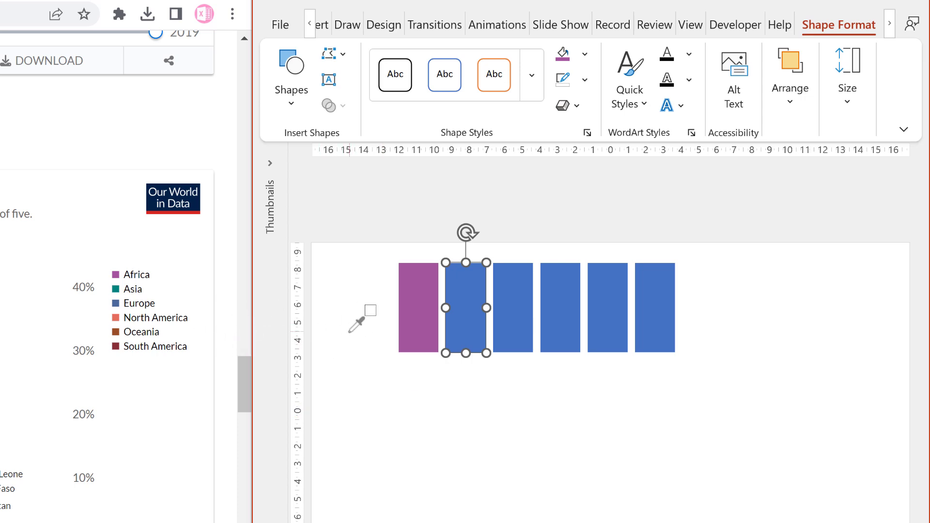
click(415, 415)
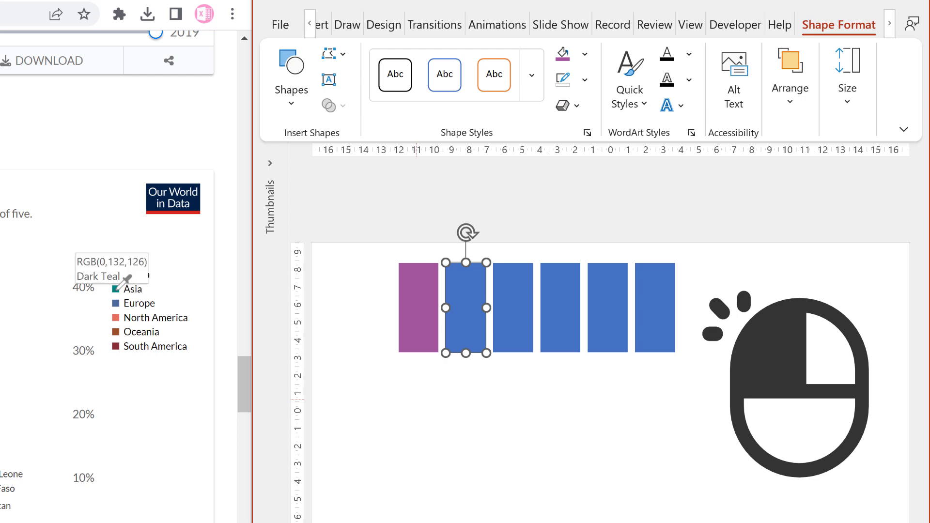
- Apply Asia teal to the second rectangle, then Europe blue and North America coral to the third and fourth
click(117, 290)
click(500, 303)
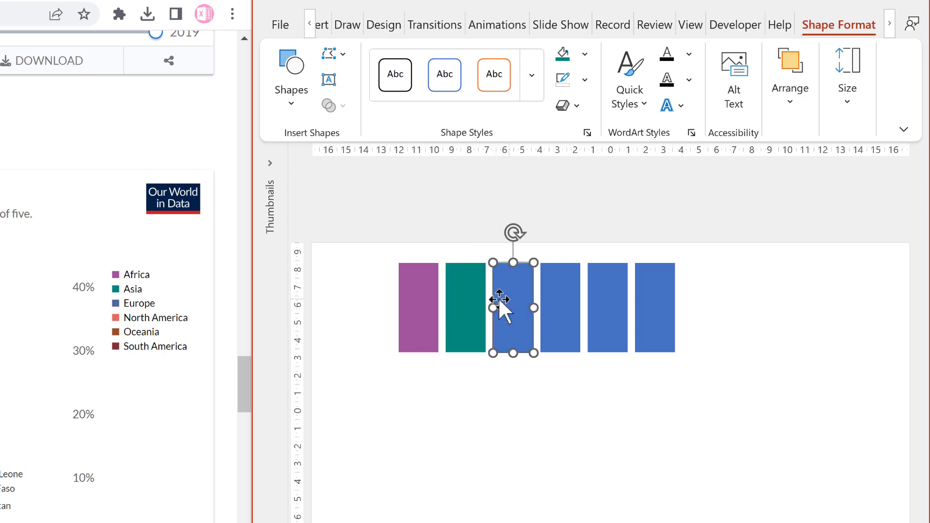
click(584, 54)
click(671, 356)
click(116, 303)
click(566, 283)
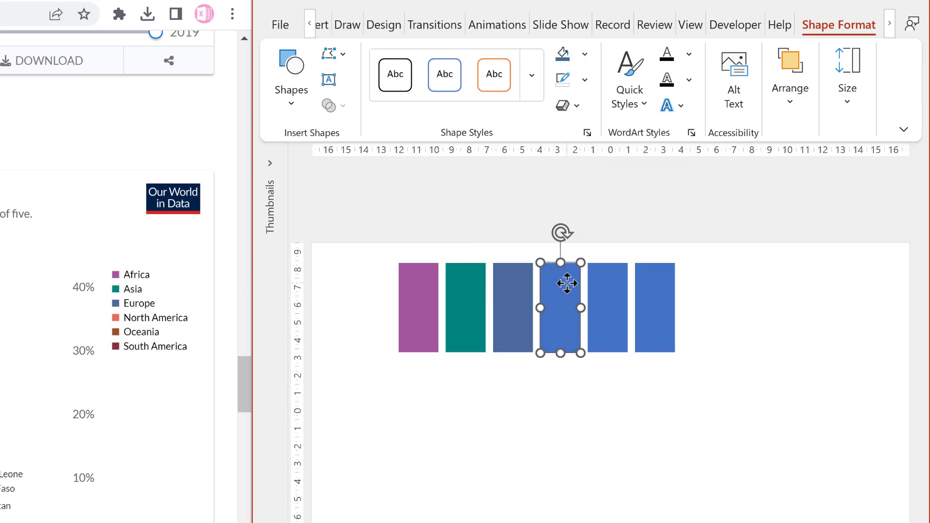
click(584, 53)
click(654, 353)
click(117, 317)
- Fill the fifth and sixth rectangles with Oceania brown and South America red, then select all six
click(607, 310)
click(585, 54)
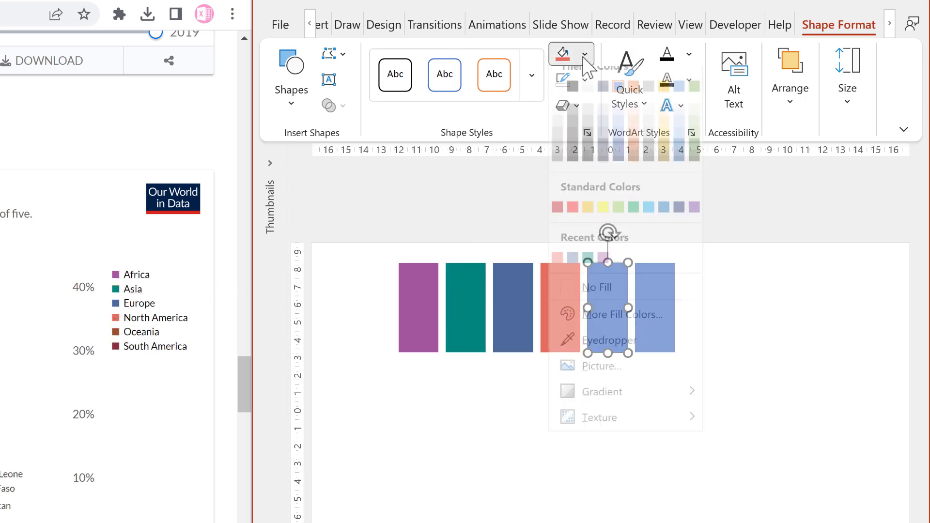
click(634, 356)
click(119, 332)
click(655, 309)
click(584, 54)
click(605, 355)
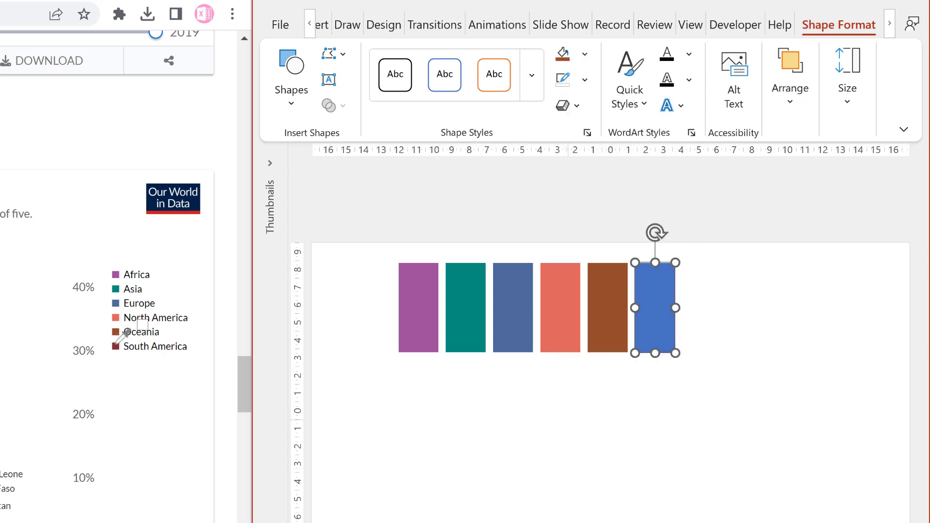
click(116, 346)
click(560, 452)
drag(363, 228, 748, 399)
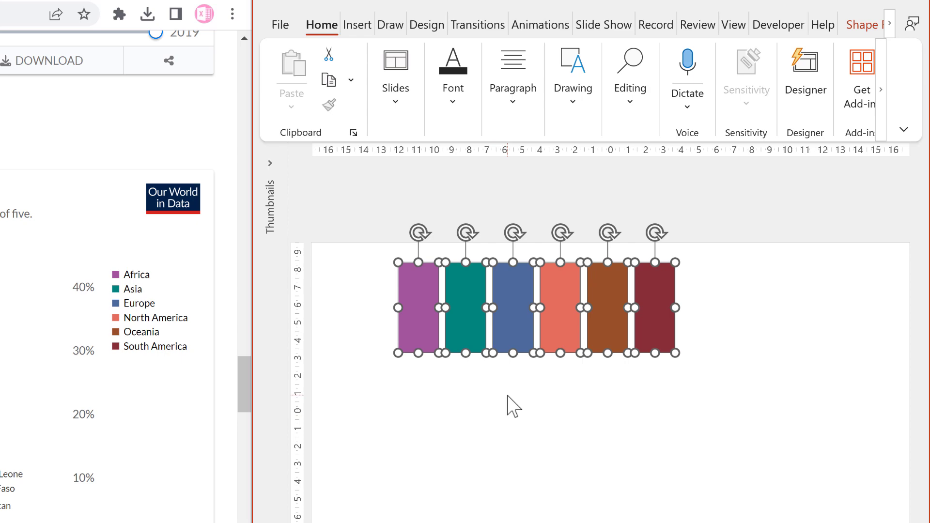
- Copy the six bars from PowerPoint and paste them into the blank Excel sheet
key(ctrl+c)
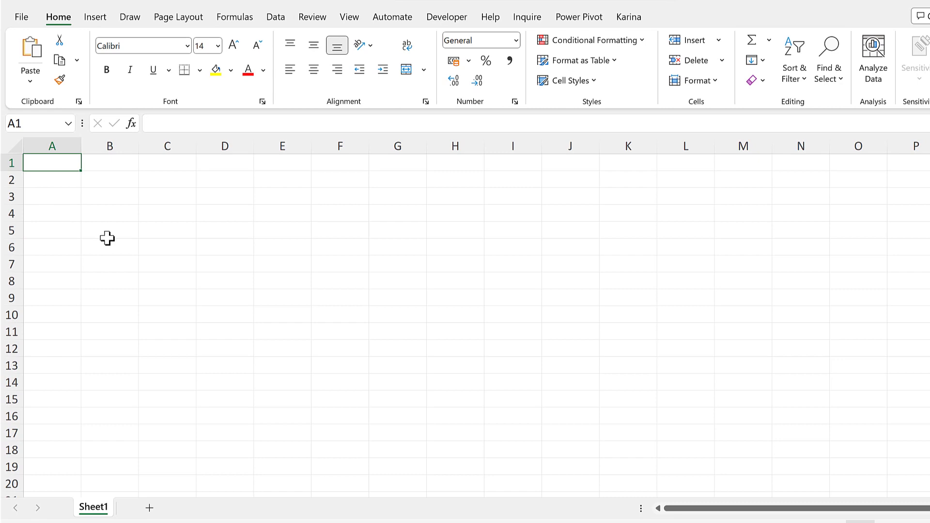
key(ctrl+v)
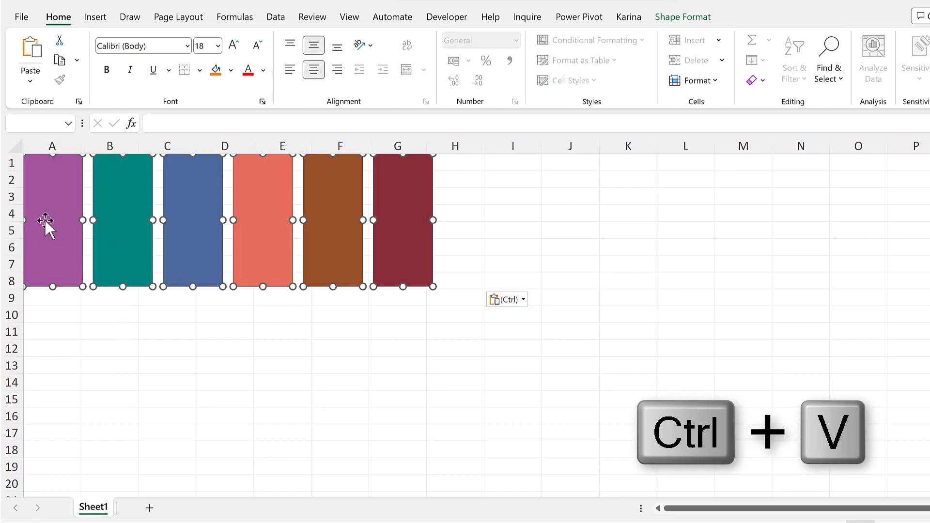
click(123, 339)
- Rearrange the bars in a row as purple, coral, teal, brown, blue, dark red
click(60, 198)
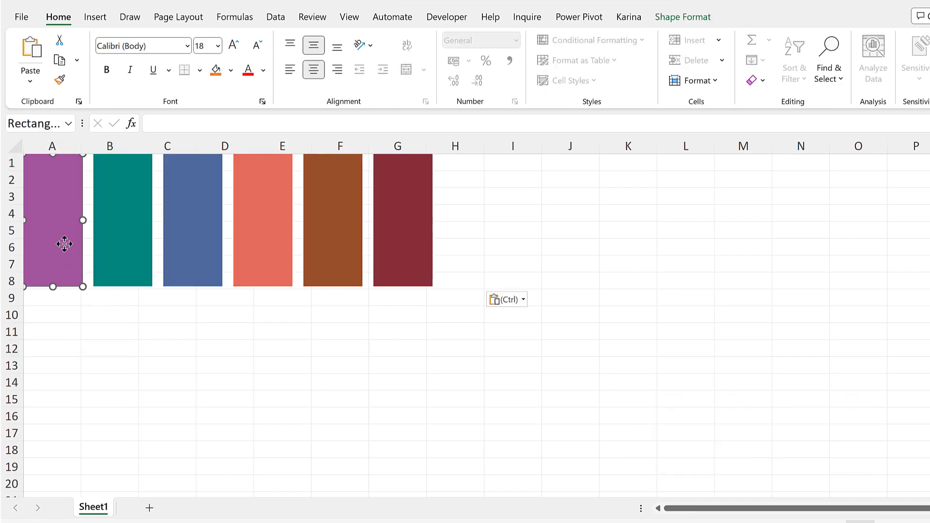
drag(65, 243, 68, 351)
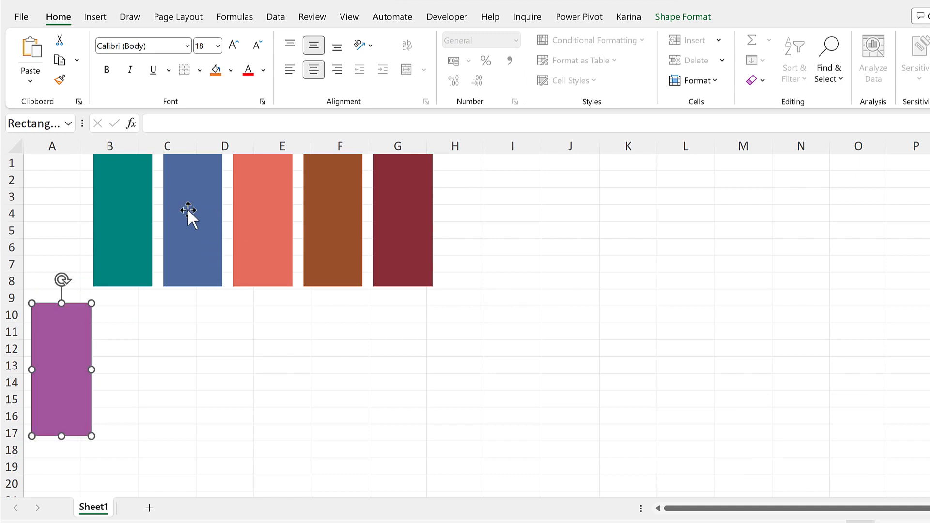
drag(265, 228, 125, 353)
drag(130, 240, 191, 344)
drag(331, 227, 255, 377)
drag(203, 223, 332, 370)
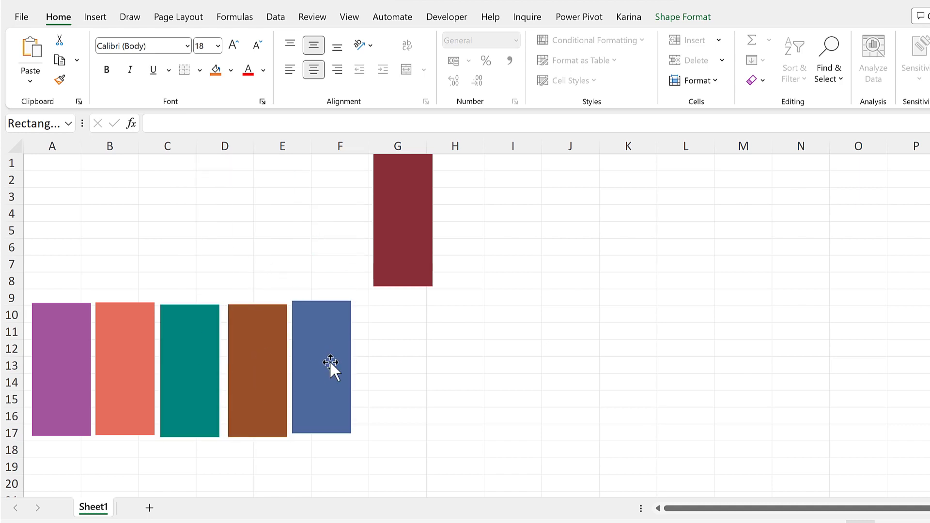
drag(395, 242, 375, 373)
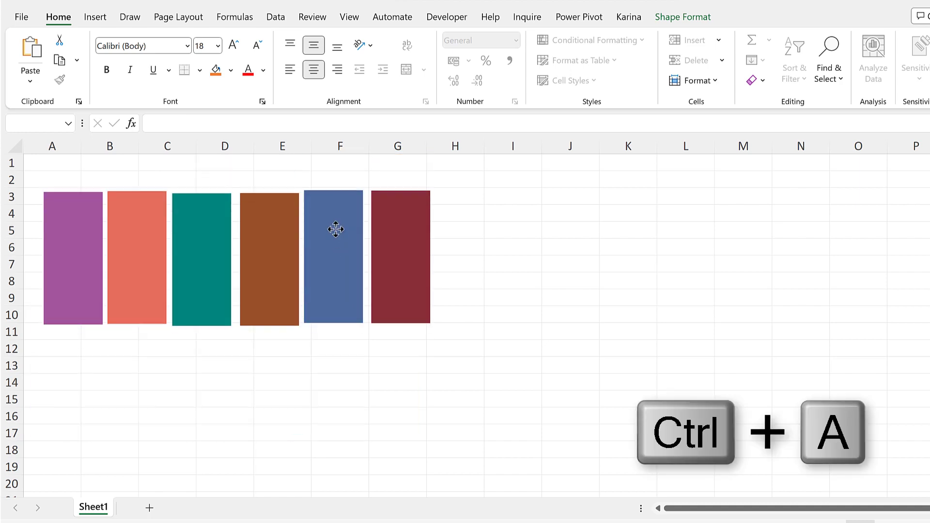
- Clear all items from the Clipboard history pane
key(ctrl+a)
click(297, 369)
click(79, 101)
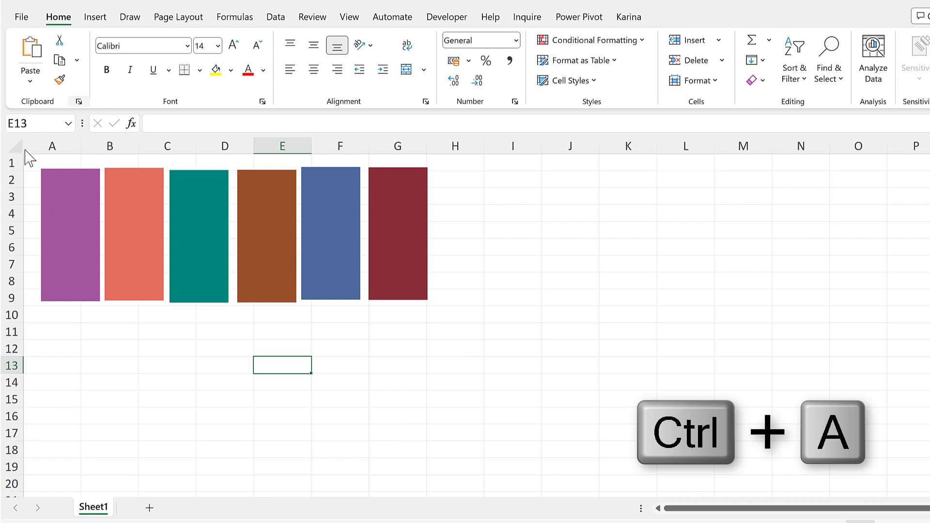
click(75, 175)
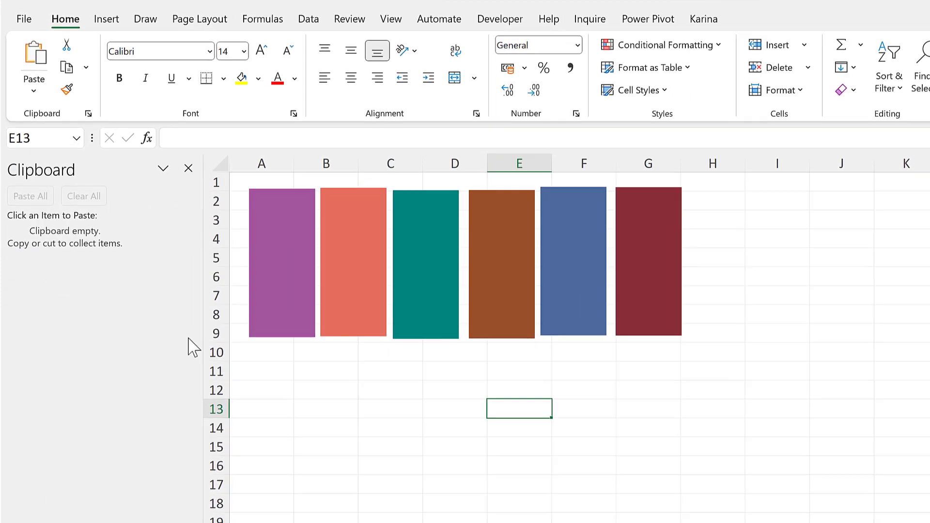
- Copy the purple bar's hex code #A2559C from its More Colors dialog
click(302, 280)
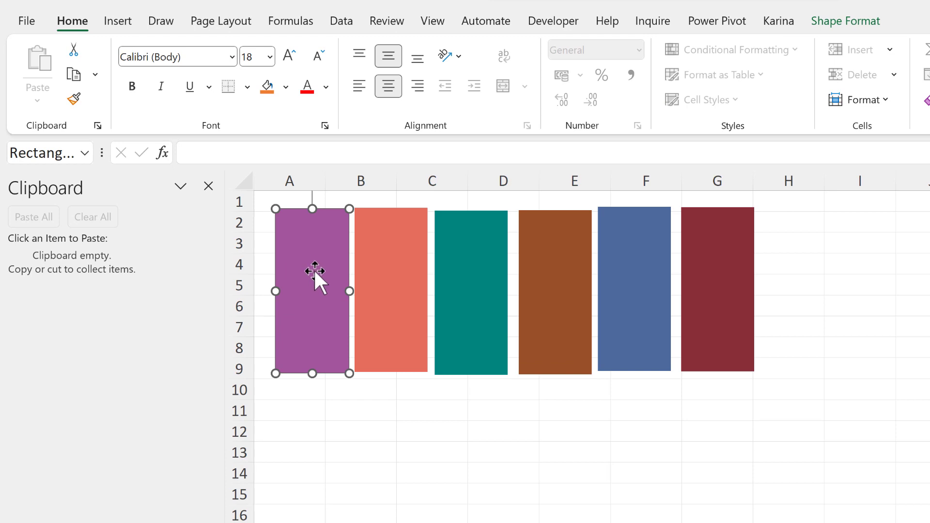
click(285, 87)
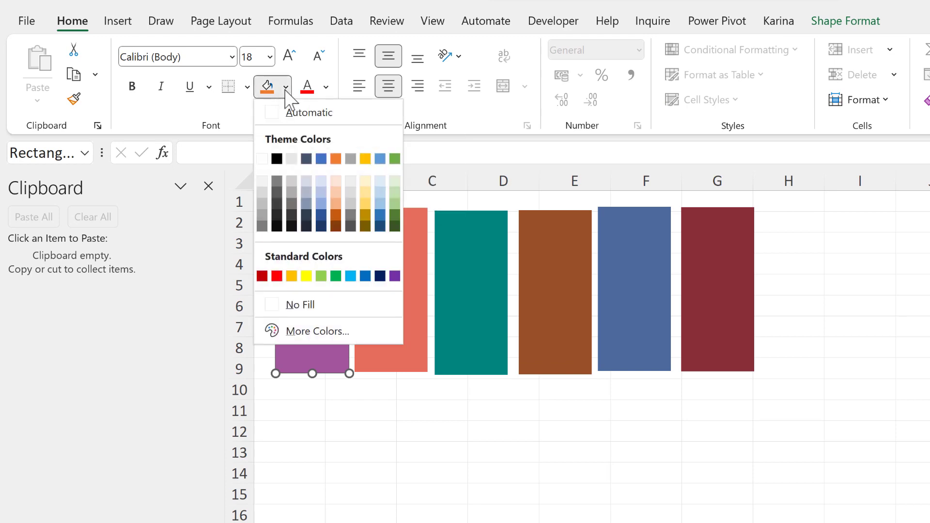
click(330, 330)
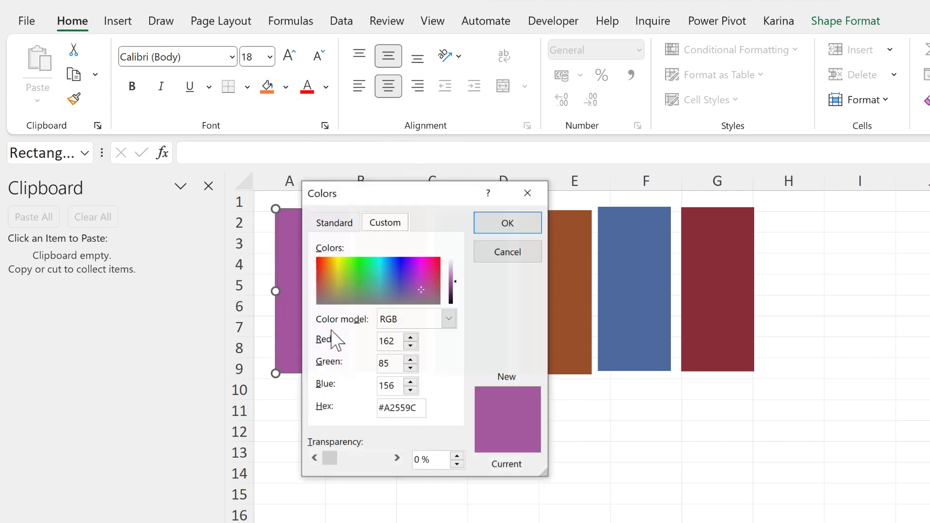
drag(416, 412, 371, 412)
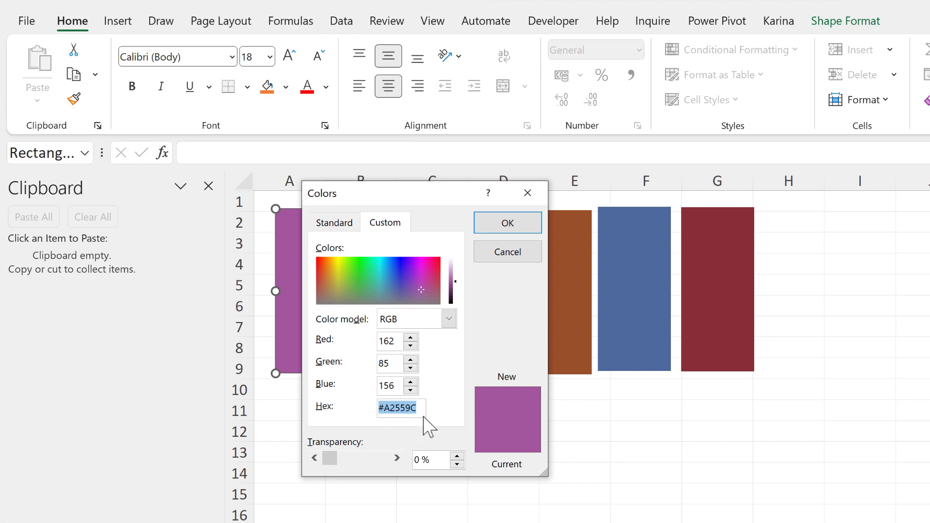
key(ctrl+c)
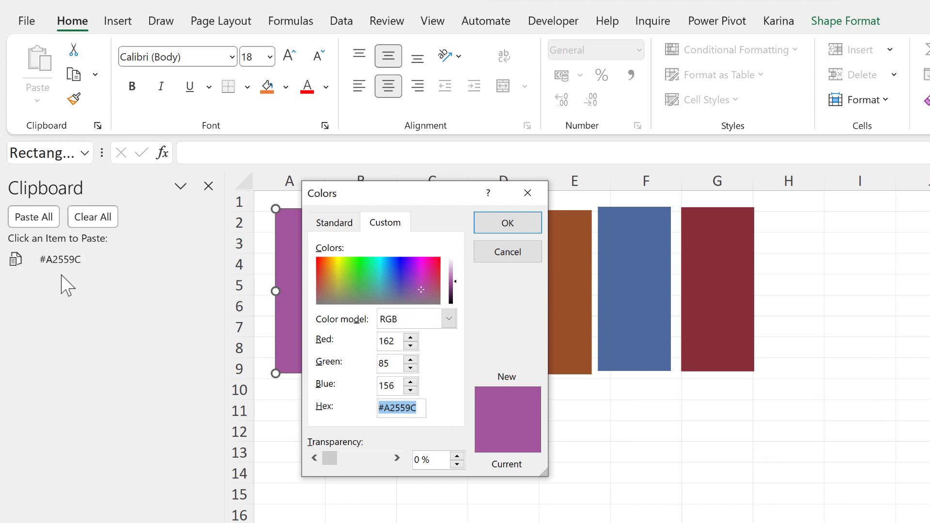
click(512, 228)
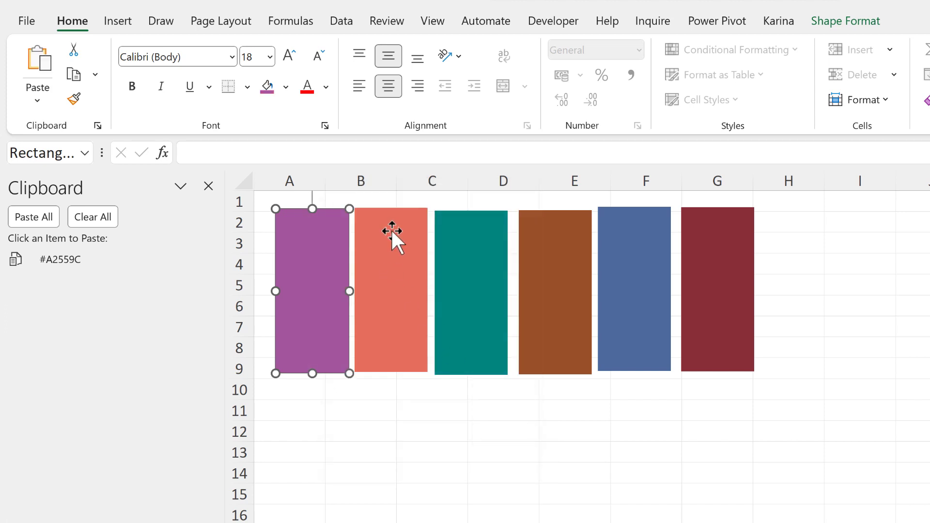
- Copy the coral bar's hex code #E56E5A from More Colors
click(391, 228)
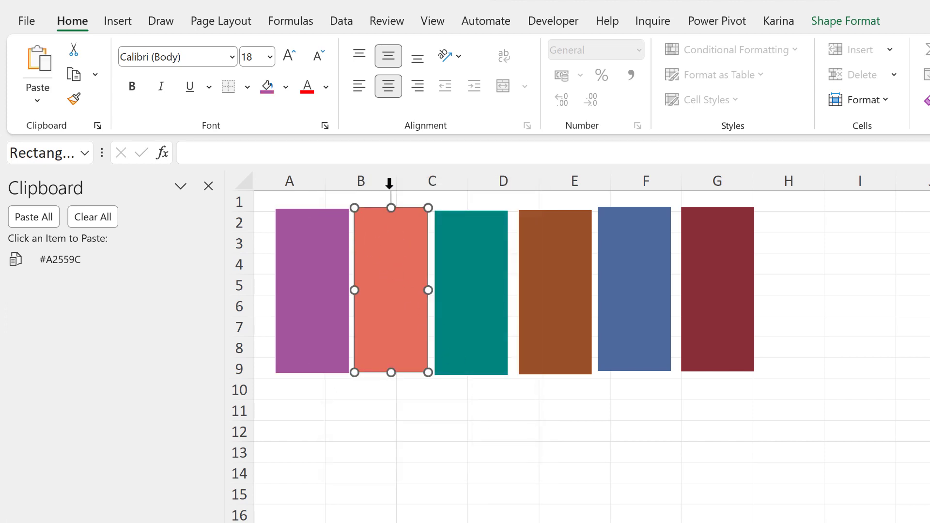
click(287, 88)
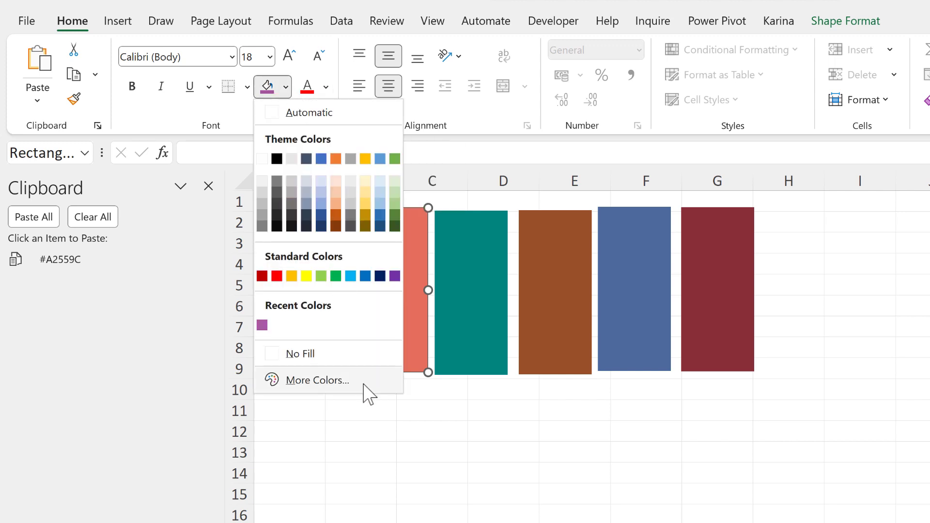
click(363, 384)
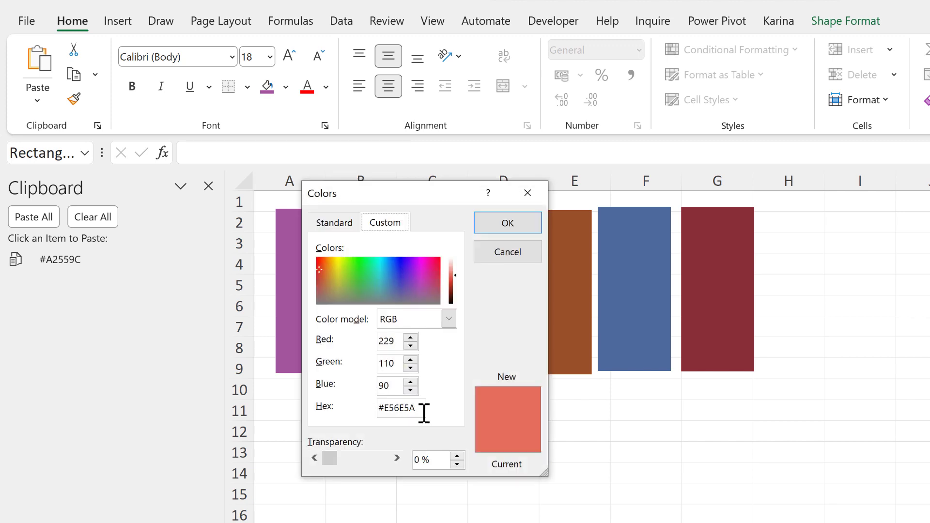
click(424, 413)
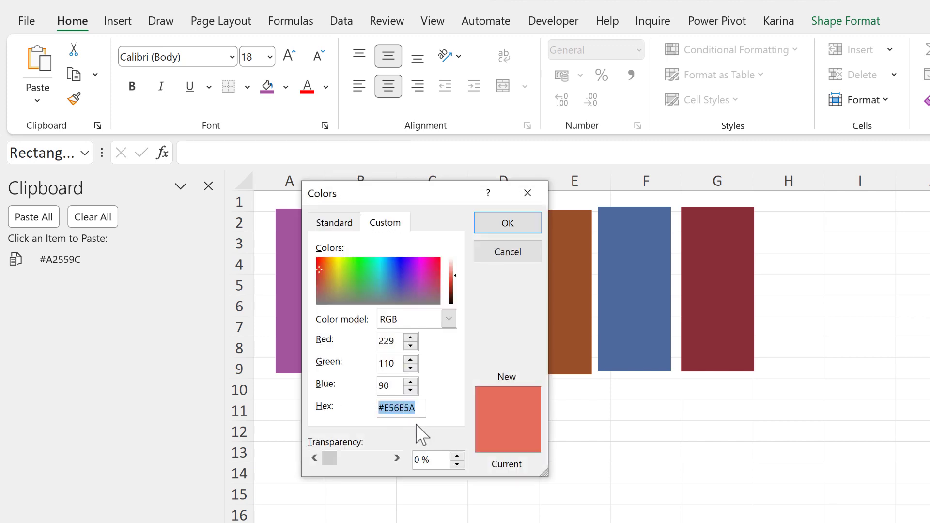
key(ctrl+c)
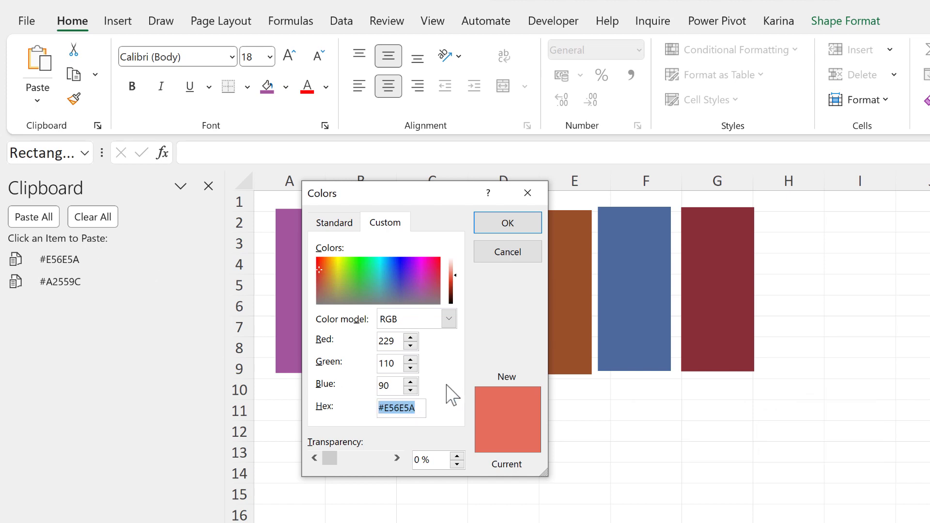
click(504, 226)
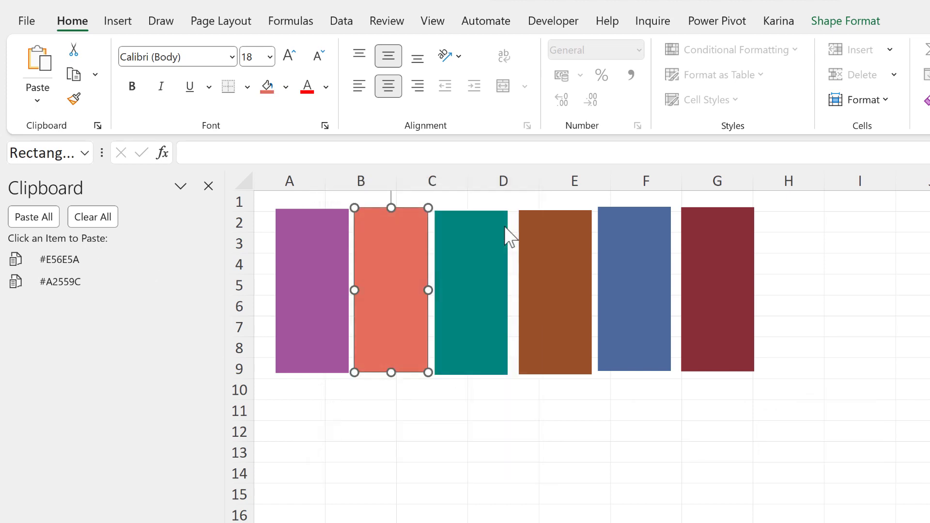
- Copy the teal bar's hex code #00847E
click(471, 371)
click(286, 87)
click(317, 380)
double_click(368, 407)
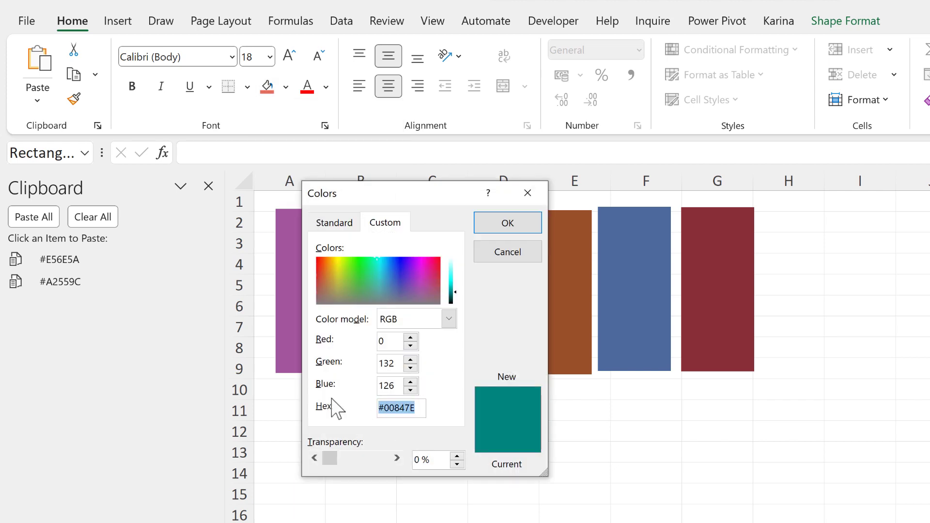
key(ctrl+c)
click(505, 226)
click(544, 266)
- Copy the brown bar's hex code #9A5129
click(286, 86)
click(317, 380)
double_click(390, 408)
key(ctrl+c)
click(507, 223)
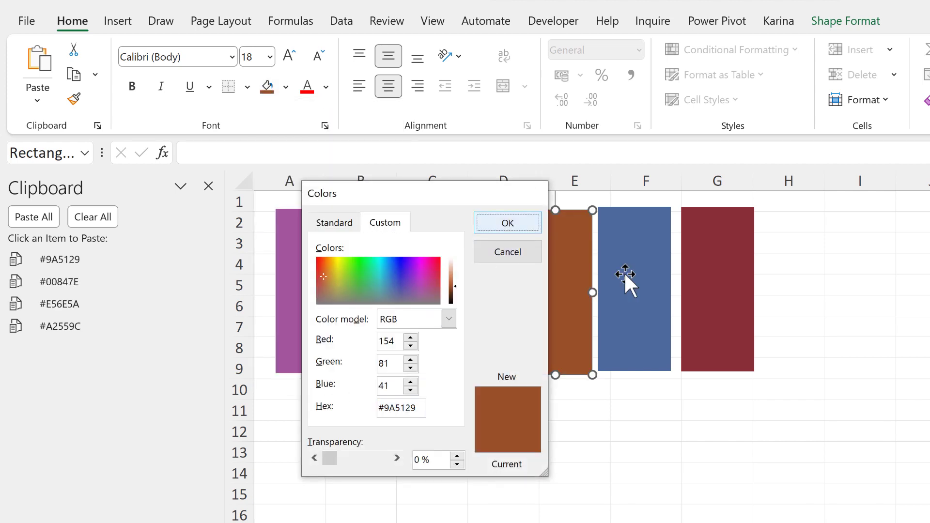
click(624, 271)
- Copy the blue bar's hex code #4C6A9C
click(286, 86)
click(317, 380)
double_click(396, 408)
key(ctrl+c)
click(508, 252)
key(Tab)
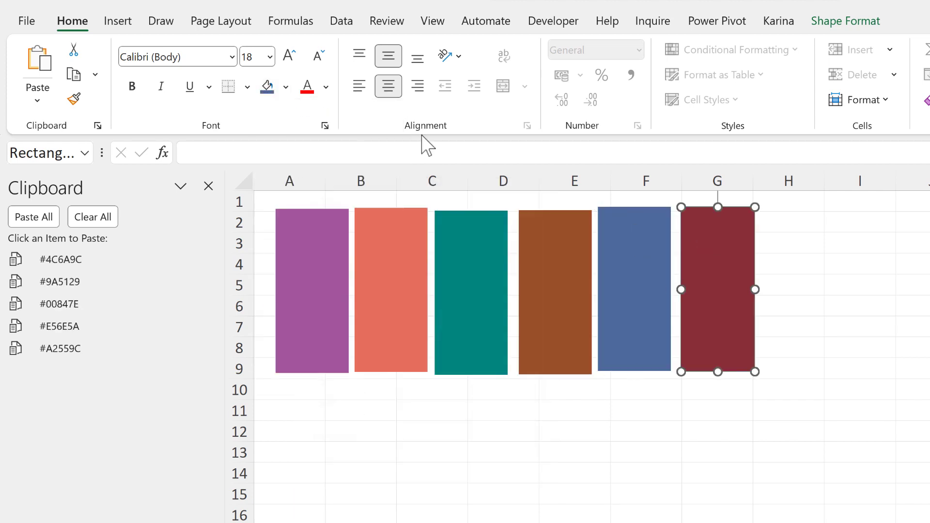
- Copy the maroon bar's hex code #883039 and close the colour window
click(286, 86)
click(317, 380)
key(alt+h)
key(ctrl+c)
key(Escape)
key(Escape)
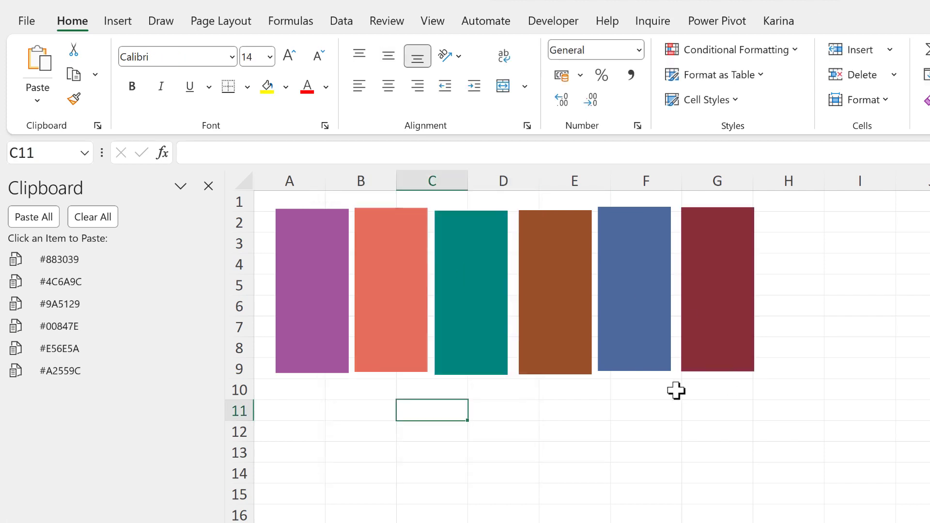
- Paste all six collected hex codes into B11 as one string, copy it, and commit the cell
click(344, 407)
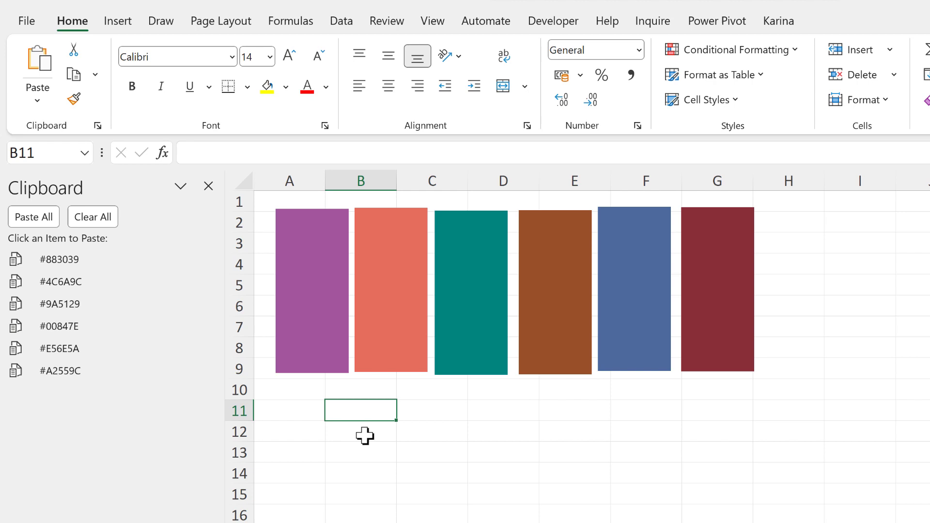
click(340, 151)
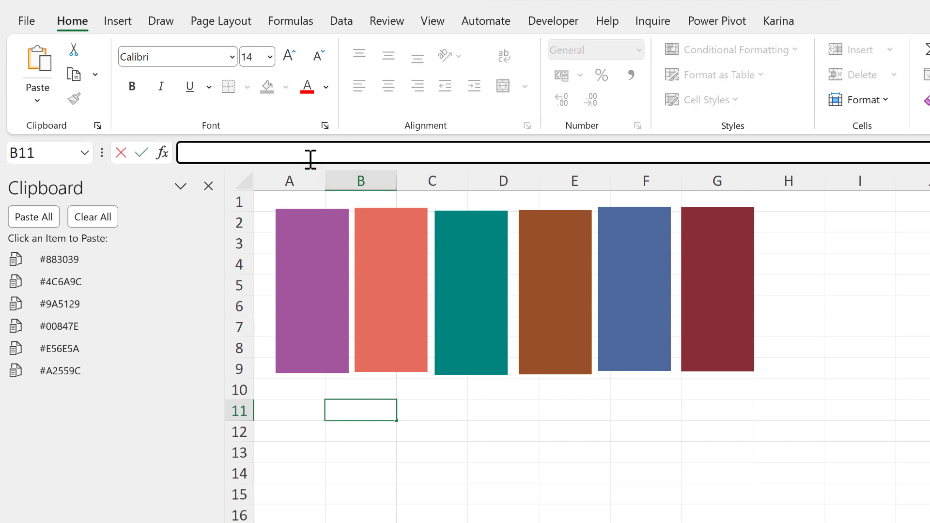
click(30, 220)
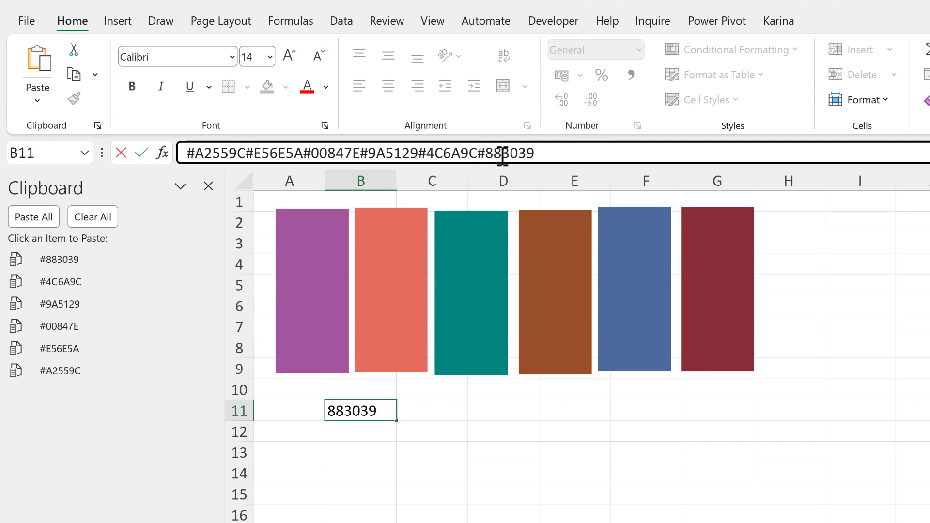
drag(535, 153, 214, 225)
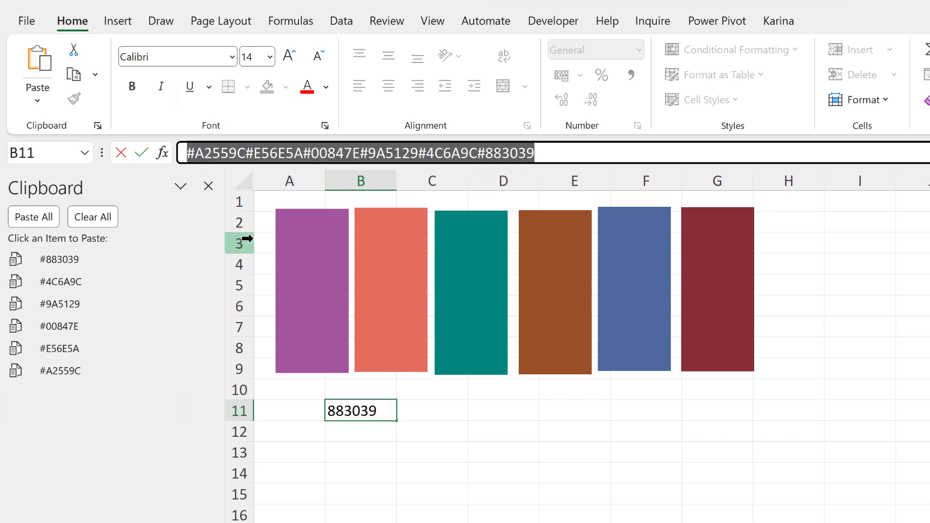
key(ctrl+c)
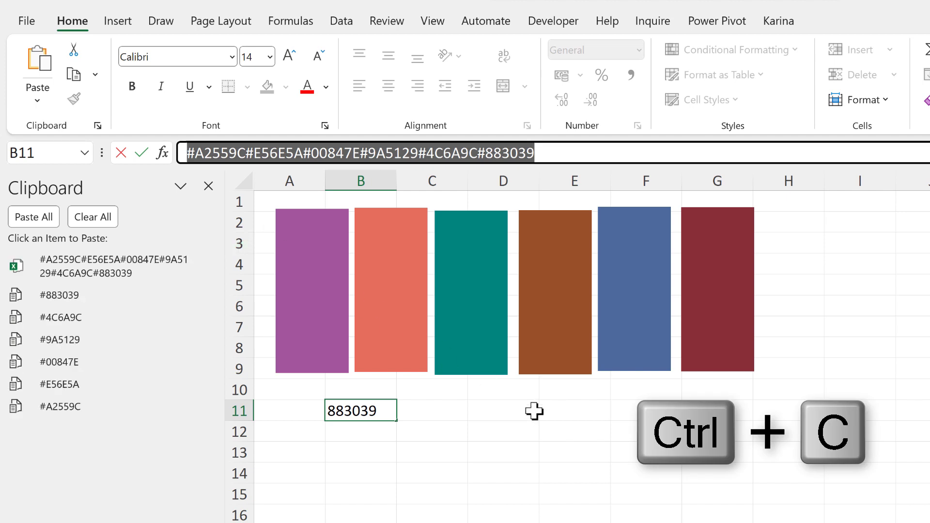
key(Return)
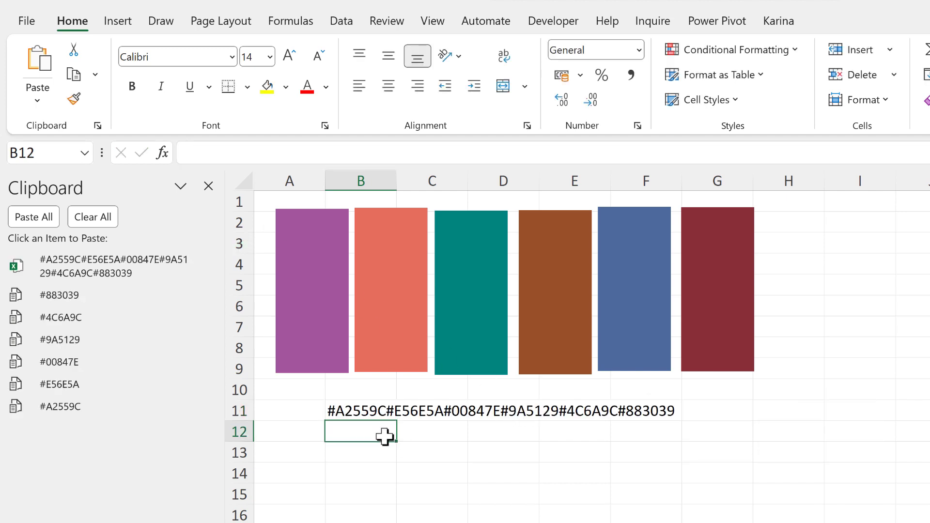
- Choose Customize Colors from the Page Layout Colors menu to start a new theme colour set
click(220, 25)
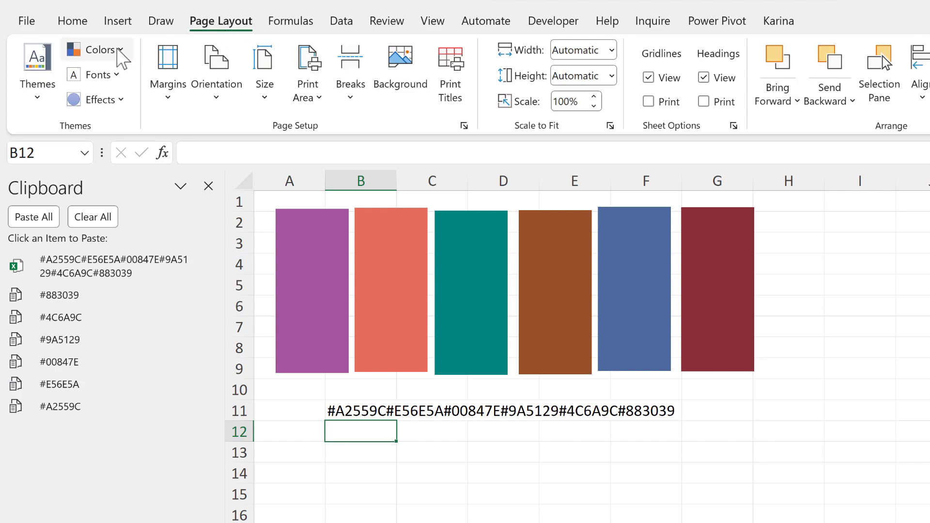
click(119, 51)
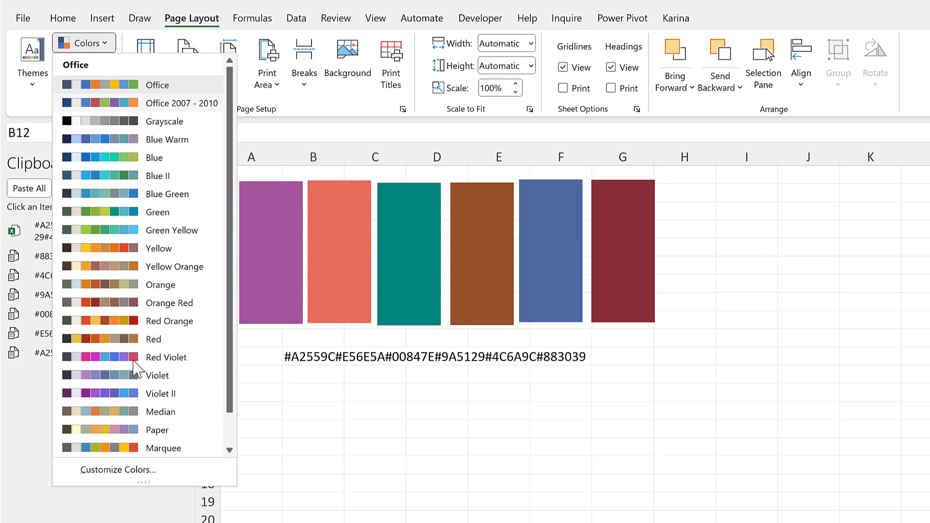
click(146, 470)
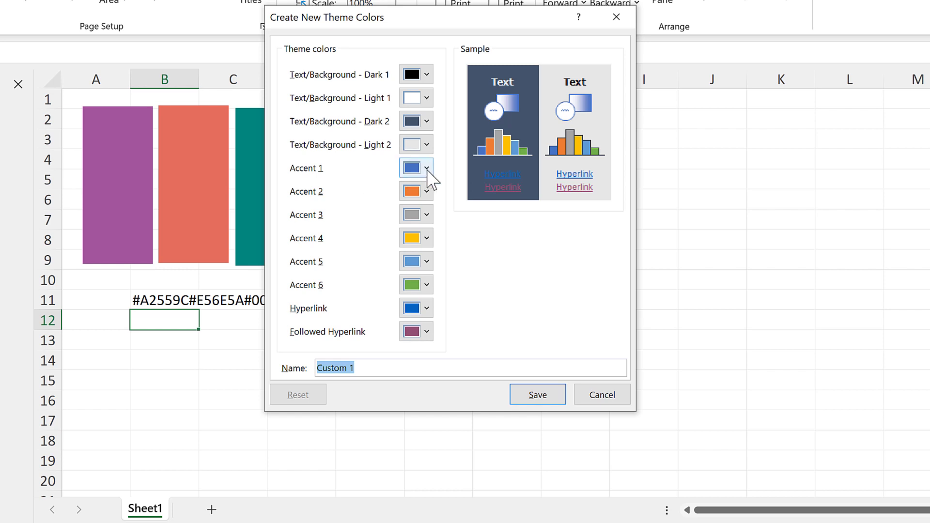
- Set Accent 1 to purple #A2559C by pasting the hex codes and keeping only the first
click(426, 169)
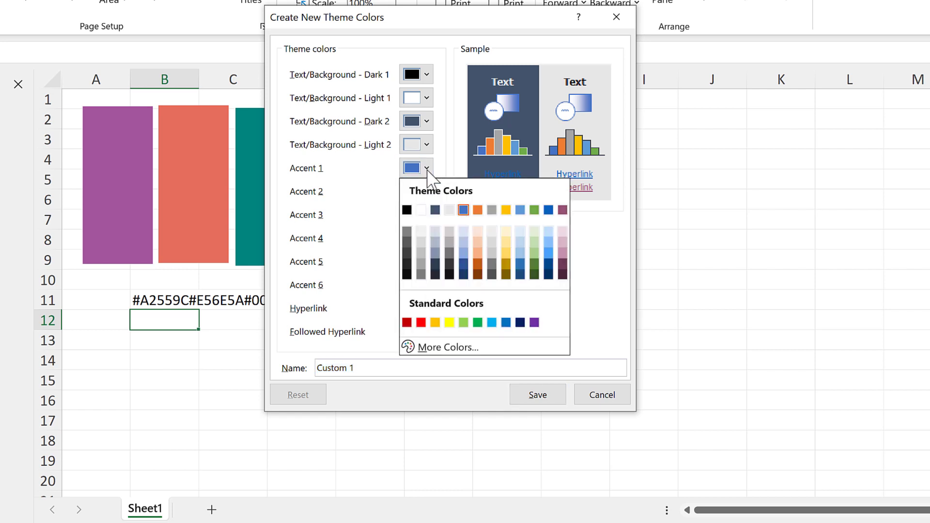
click(477, 350)
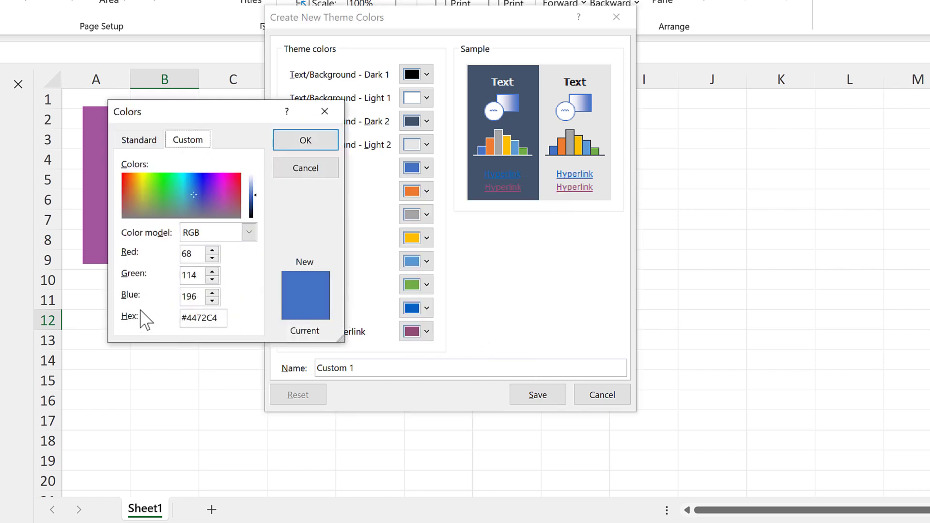
double_click(189, 318)
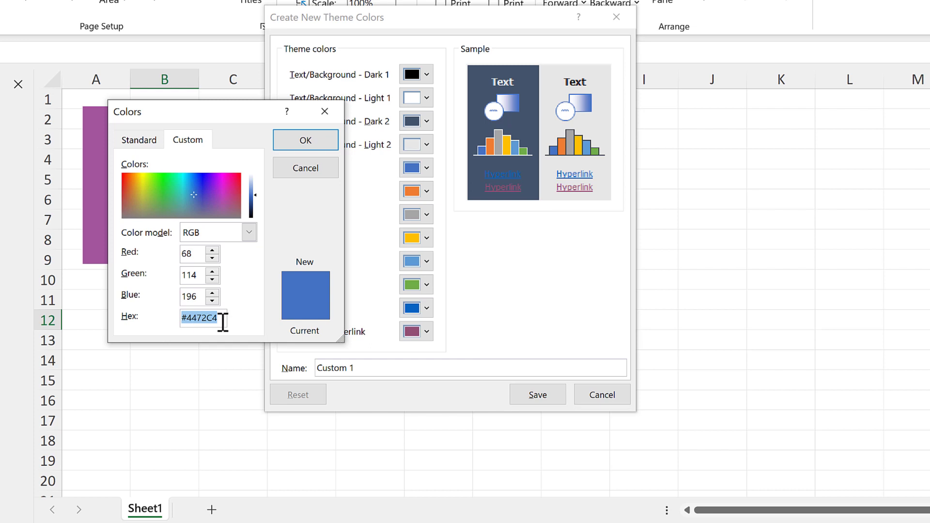
key(ctrl+v)
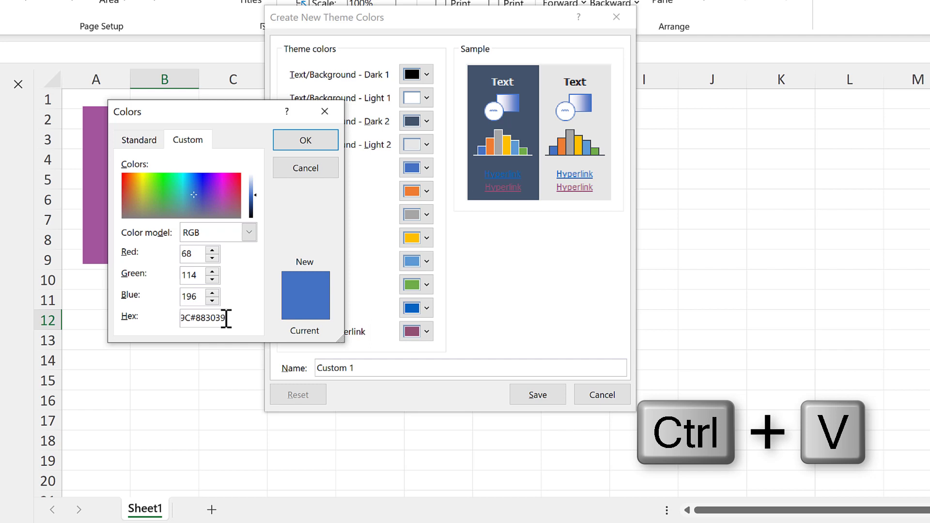
mouse_move(226, 318)
mouse_down()
mouse_move(128, 317)
mouse_move(216, 328)
mouse_up()
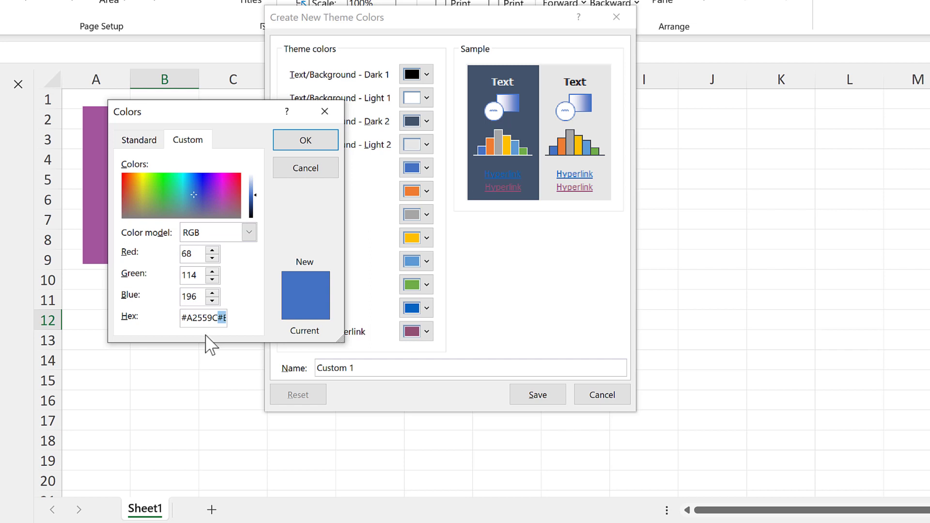
key(ctrl+x)
click(306, 145)
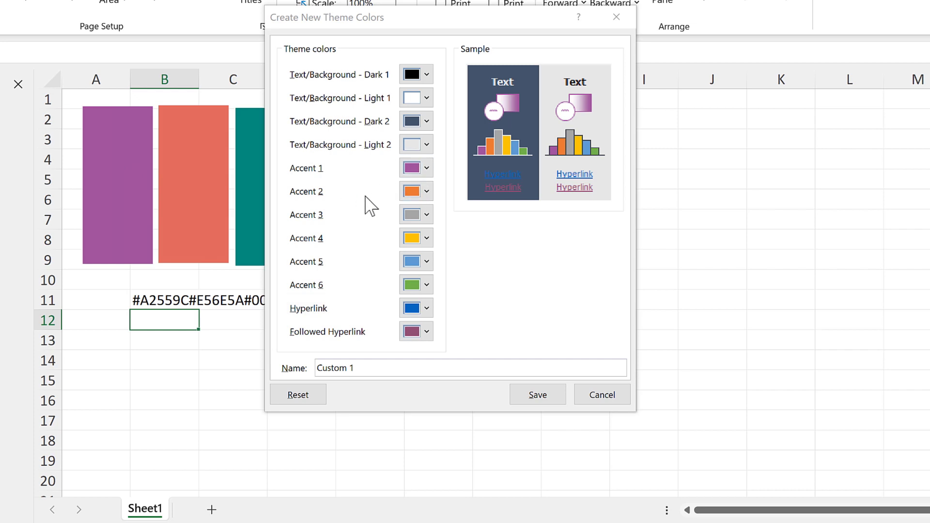
- Set Accent 2 to coral #E56E5A through More Colors
click(427, 192)
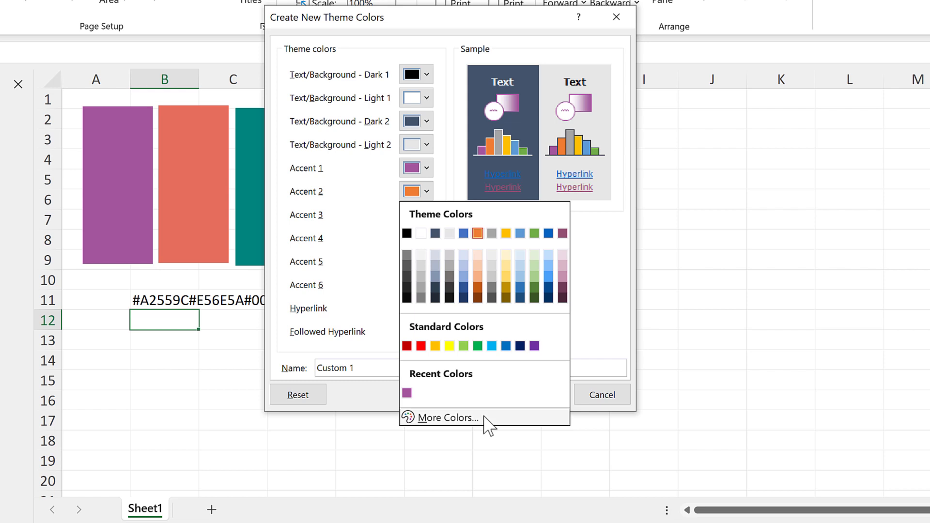
click(448, 418)
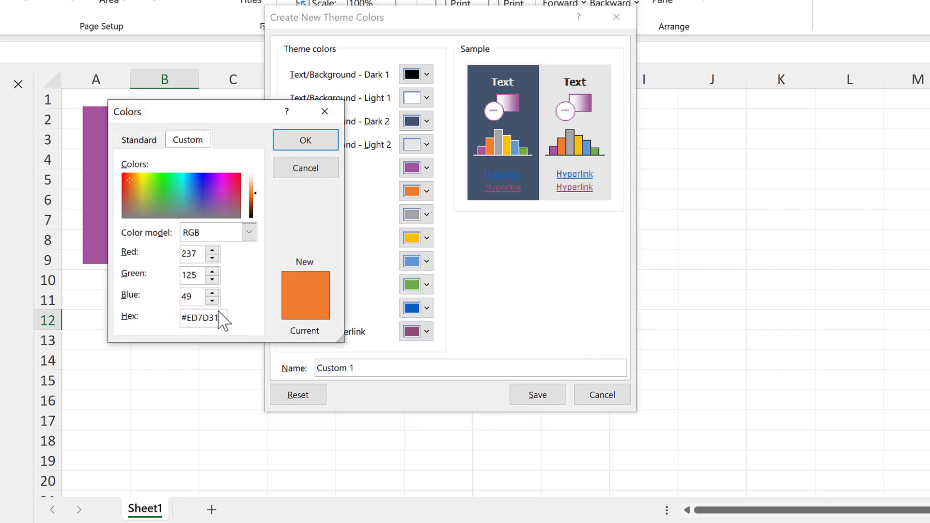
drag(222, 316, 162, 315)
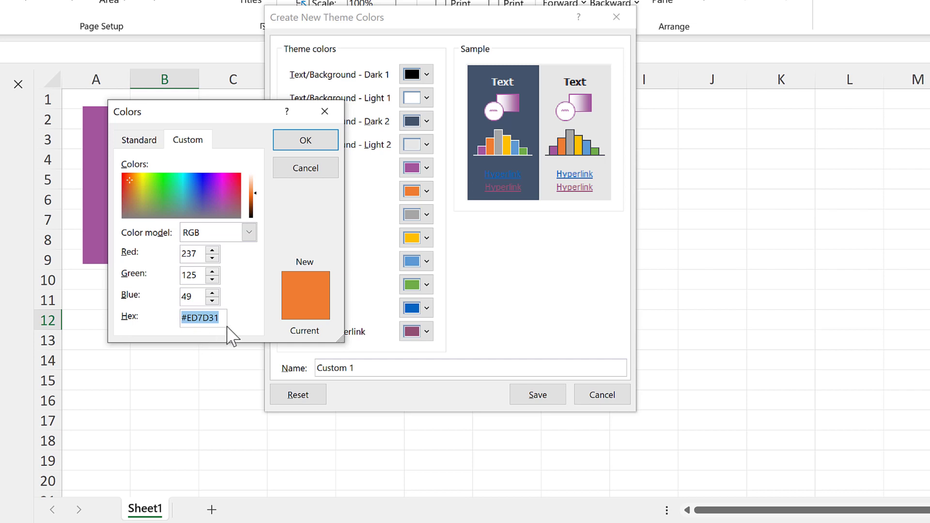
key(ctrl+v)
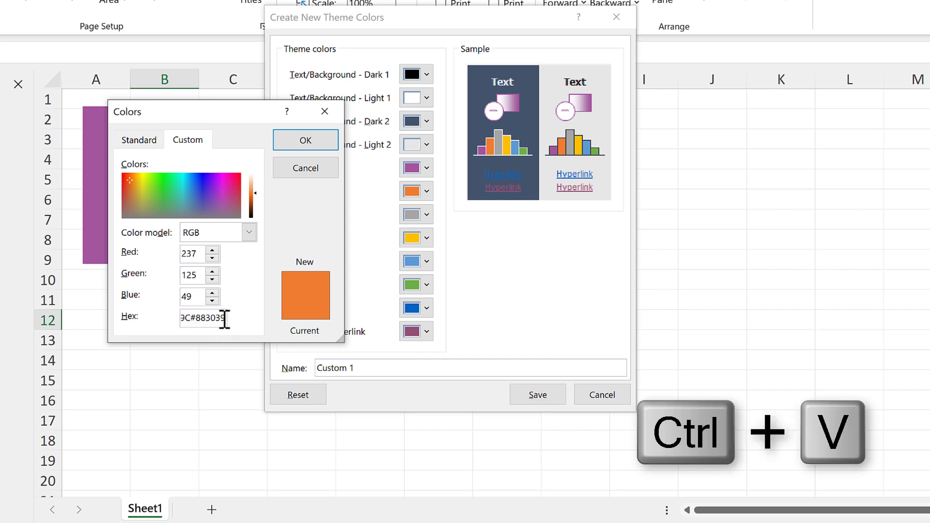
mouse_move(226, 318)
mouse_down()
mouse_move(150, 322)
mouse_move(218, 327)
mouse_up()
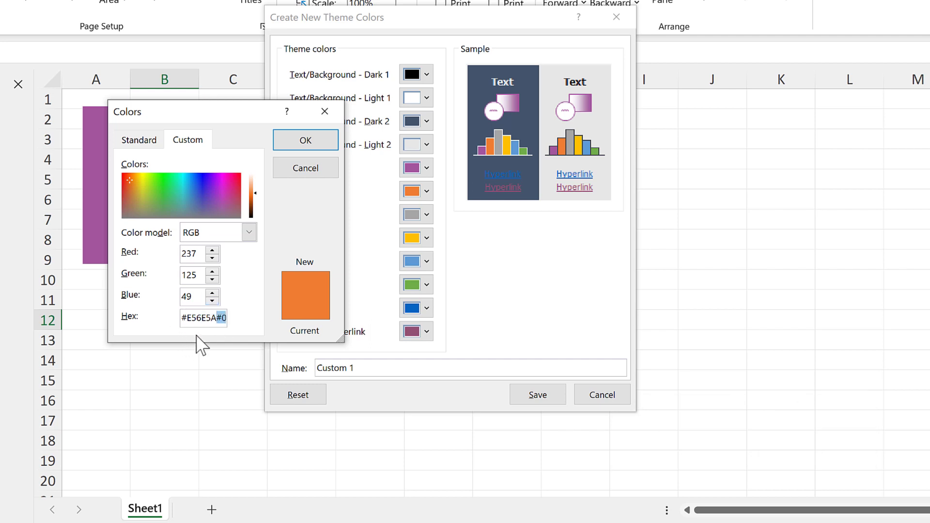
key(ctrl+x)
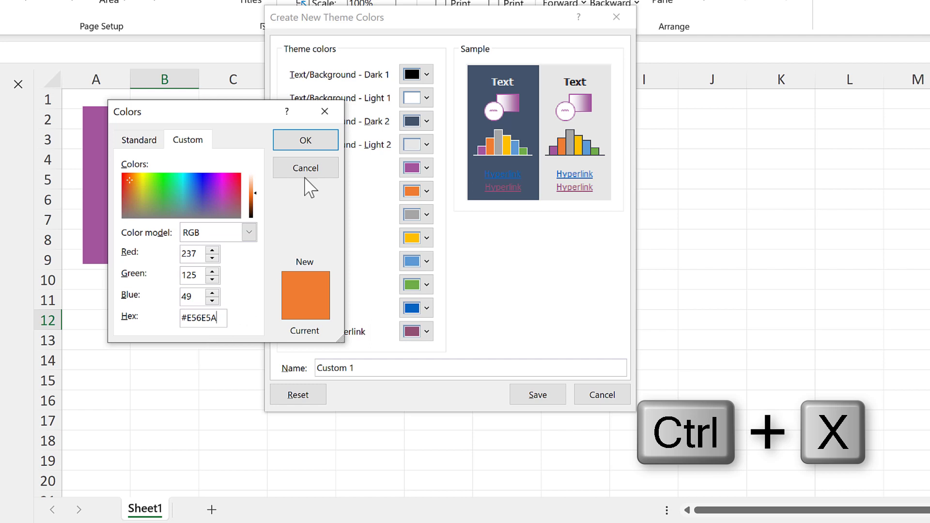
click(310, 145)
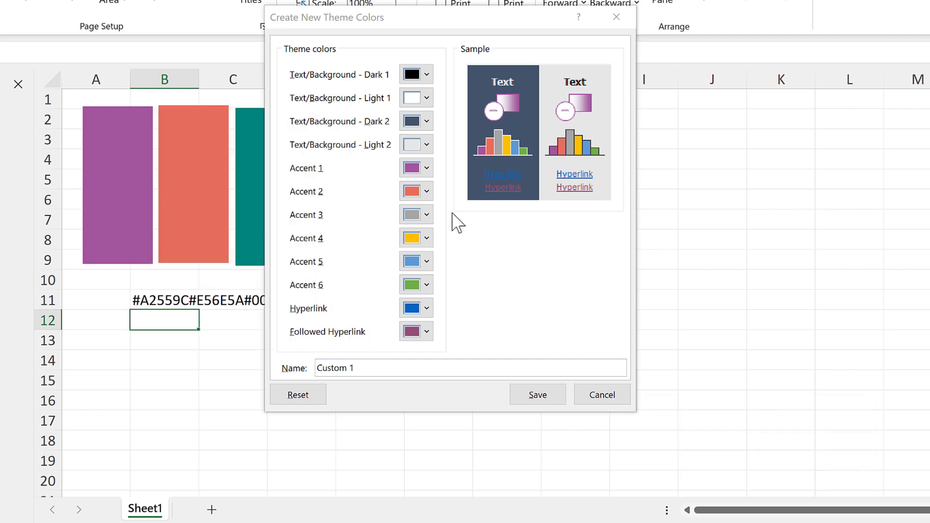
- Set Accent 3 to teal #00847E through More Colors
click(426, 215)
click(435, 445)
triple_click(221, 317)
key(ctrl+v)
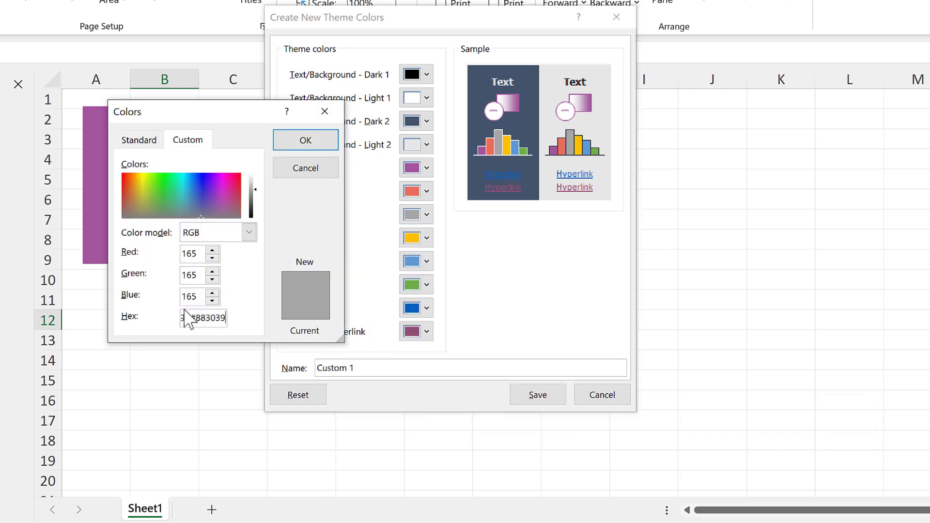
drag(216, 317, 141, 326)
key(ctrl+x)
click(301, 145)
- Set Accent 4 to the brown hex code through More Colors
click(426, 238)
click(438, 462)
triple_click(221, 317)
key(ctrl+v)
key(ctrl+x)
click(300, 145)
- Set Accent 5 to blue #4C6A9C through More Colors
click(426, 261)
click(438, 490)
triple_click(202, 318)
key(ctrl+v)
key(ctrl+x)
click(305, 140)
- Set Accent 6 to dark red #883039 through More Colors
click(426, 284)
click(465, 508)
triple_click(222, 319)
key(ctrl+v)
key(ctrl+x)
click(305, 140)
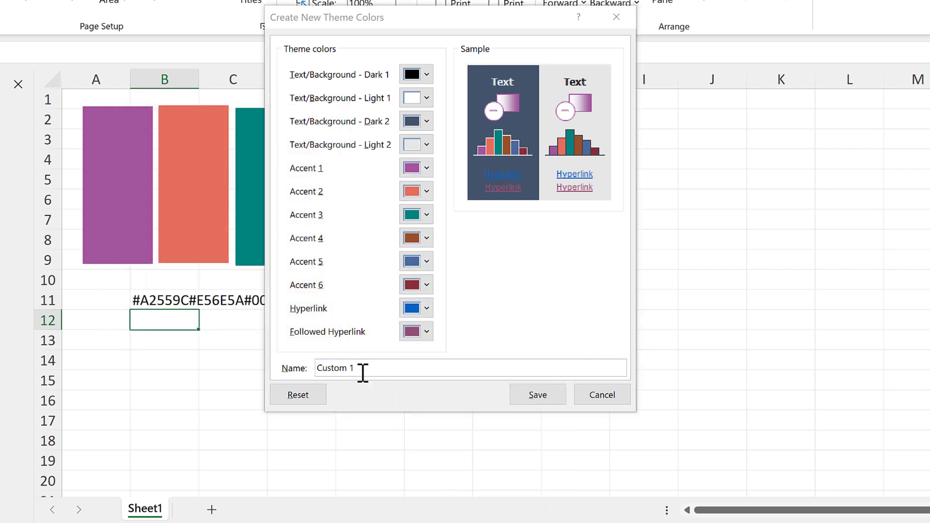
- Name the new theme colour set 'OurWorld' and save it
click(308, 373)
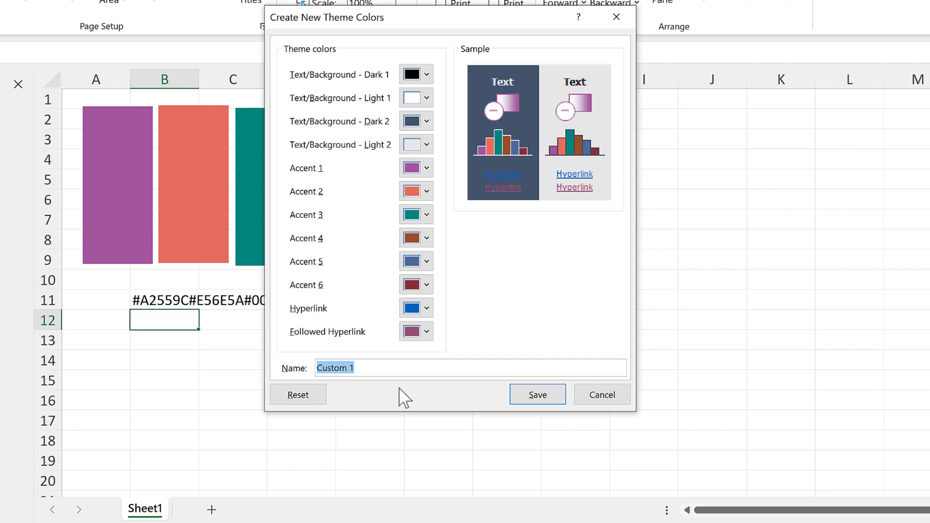
text(OurWorld)
click(559, 400)
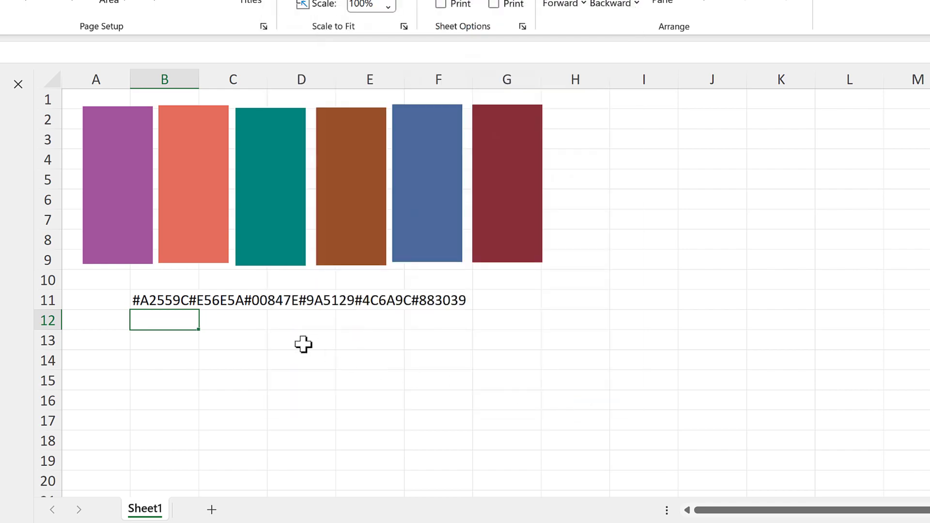
- Confirm OurWorld is listed among the custom theme colour sets, leaving the current colours unchanged
click(303, 342)
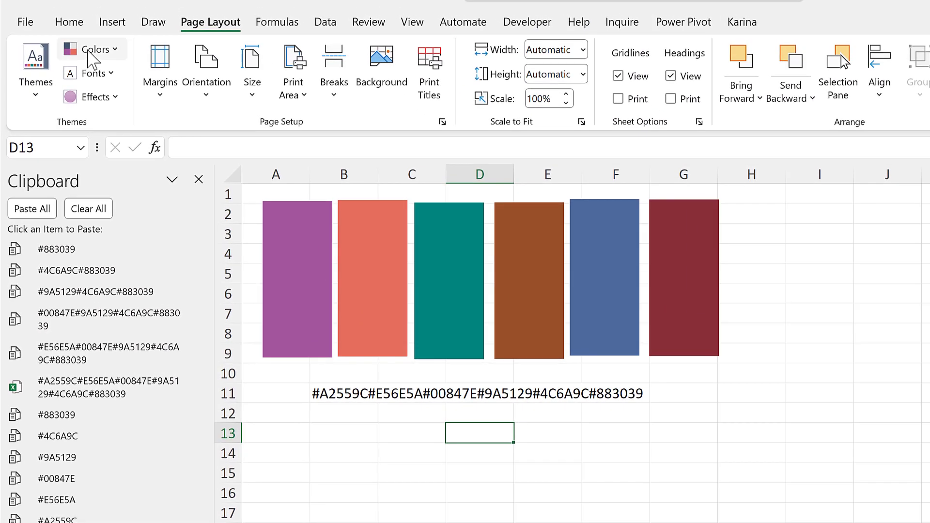
click(91, 52)
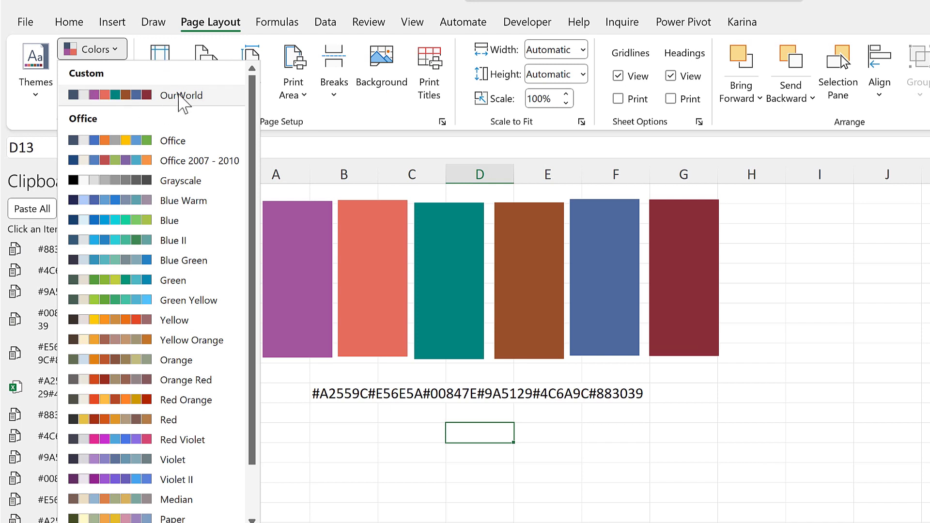
click(411, 434)
click(412, 433)
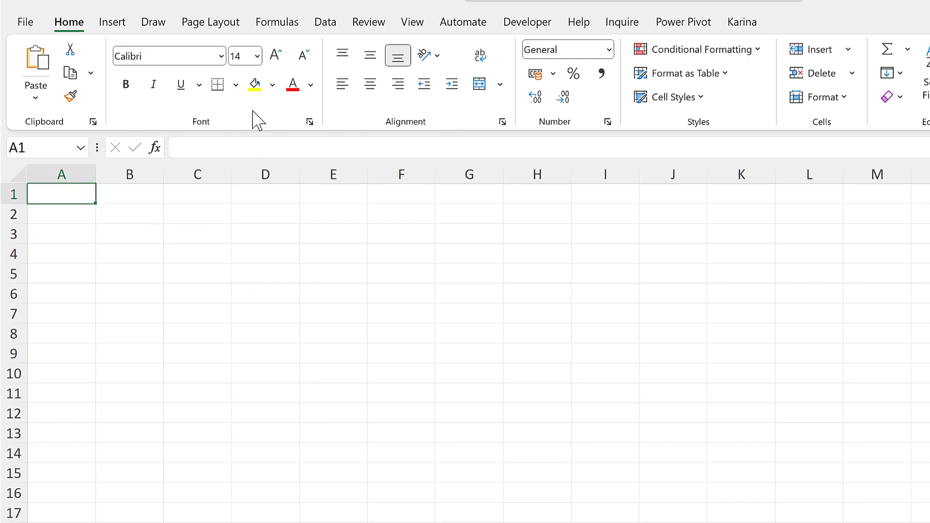
- Apply the OurWorld colour set to the new workbook and confirm it in the Fill Color palette
click(272, 84)
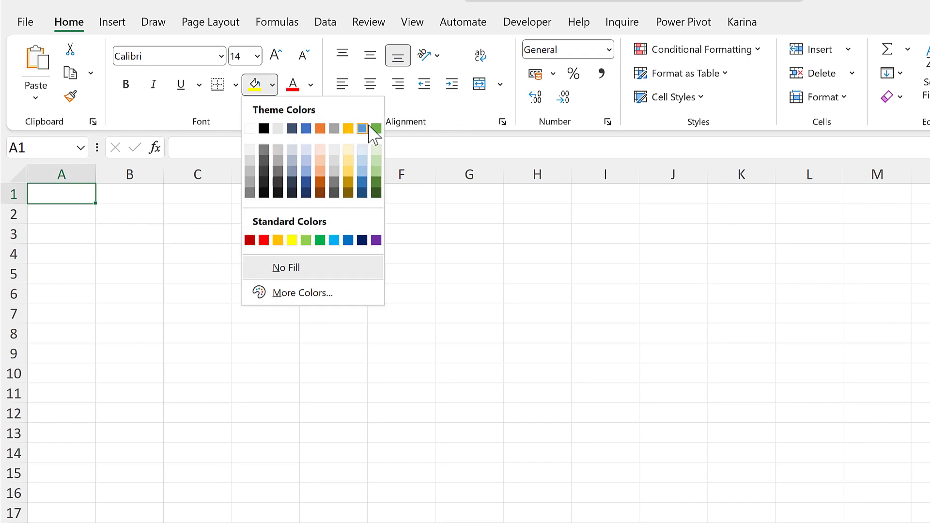
click(122, 206)
click(200, 25)
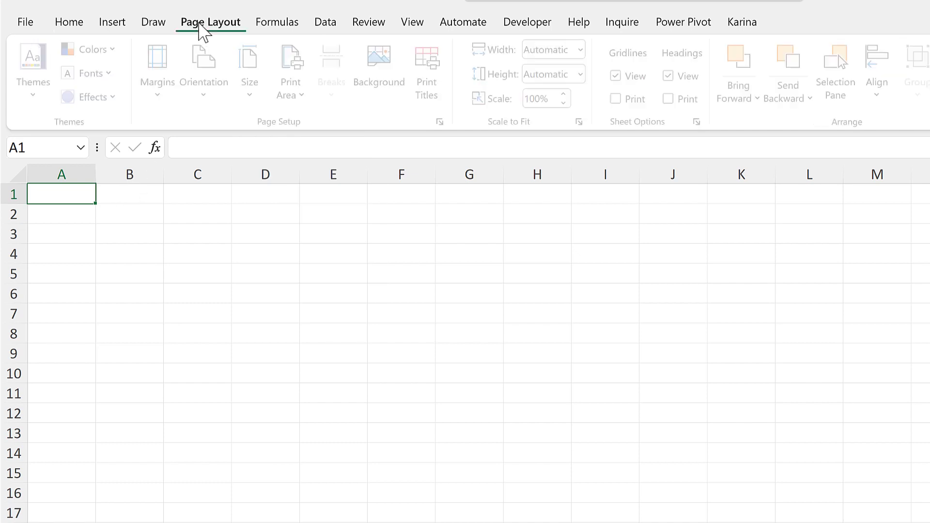
click(115, 53)
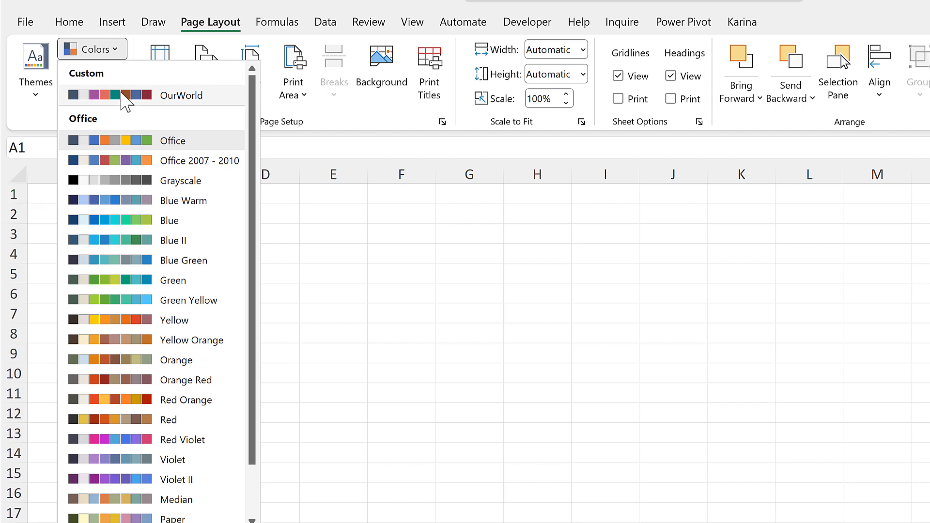
click(125, 95)
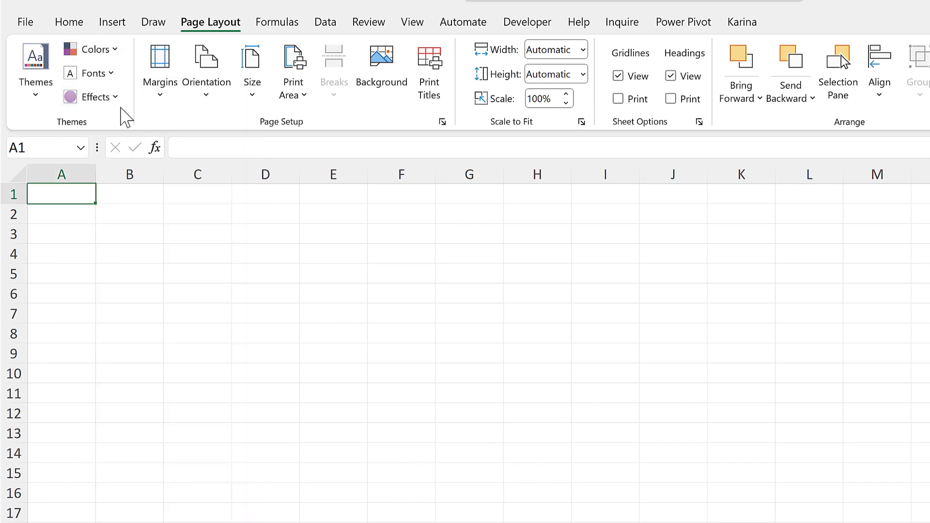
click(71, 24)
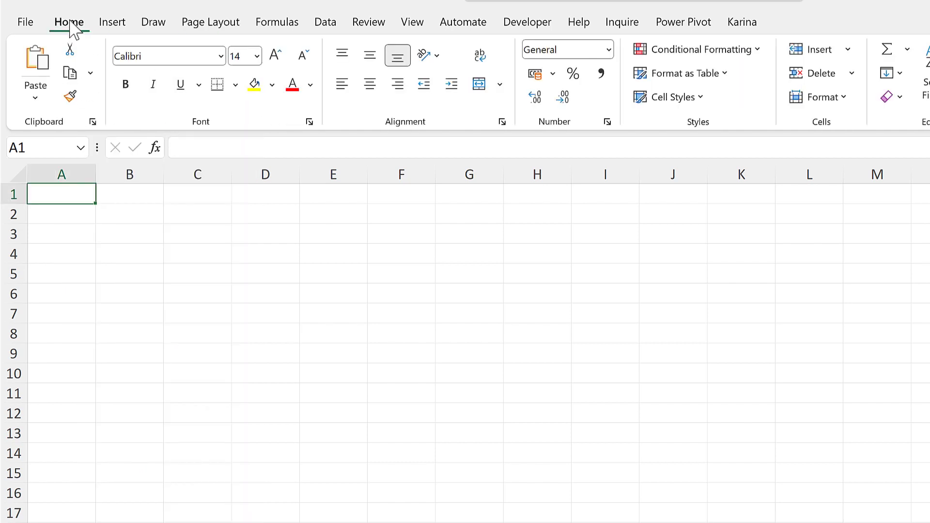
click(273, 85)
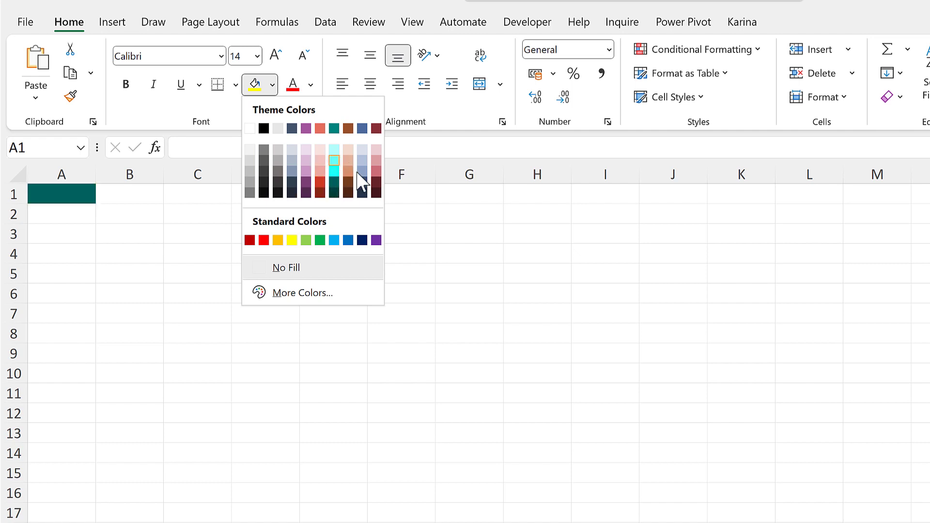
- Enter 1 in B2 and fill it down through B7
click(187, 221)
click(147, 221)
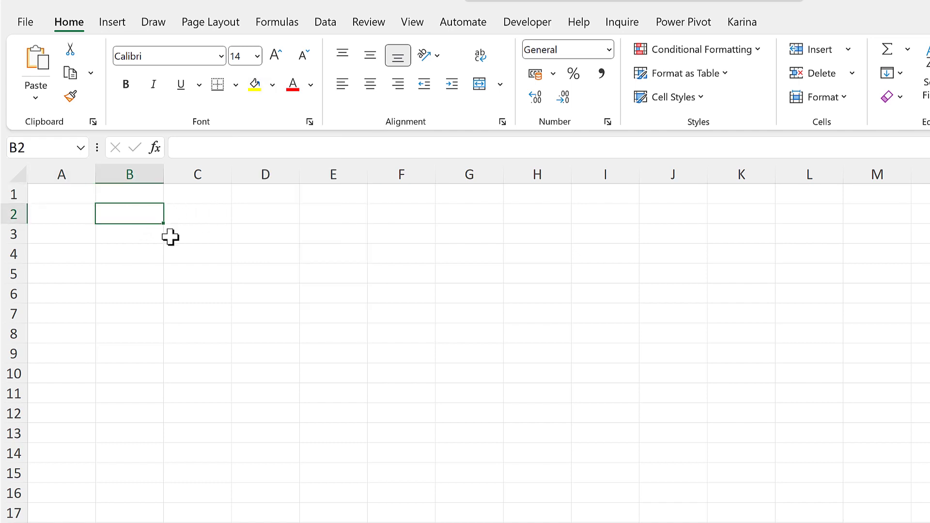
text(1)
click(155, 260)
click(144, 214)
drag(165, 226, 151, 320)
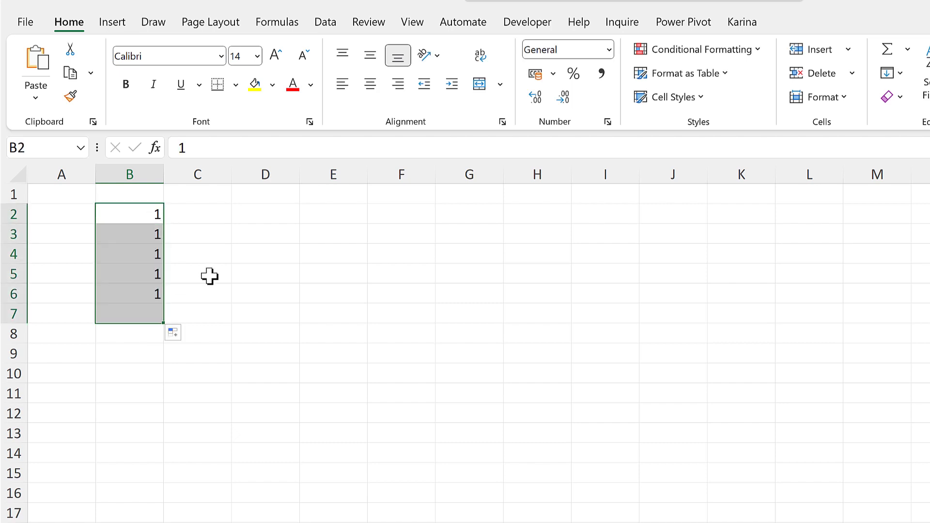
- Insert a clustered column chart of B2:B7 and turn on Vary colors by point for its bars
click(120, 26)
click(369, 48)
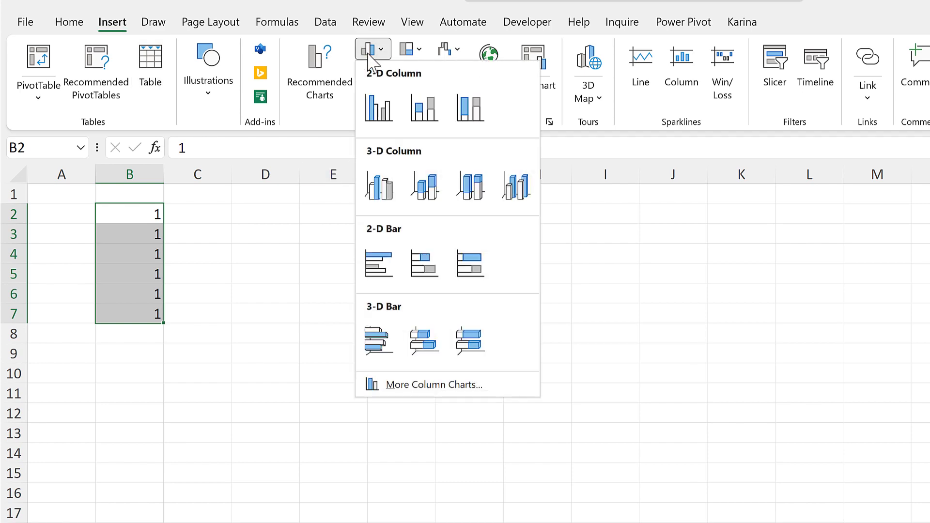
click(374, 104)
click(552, 354)
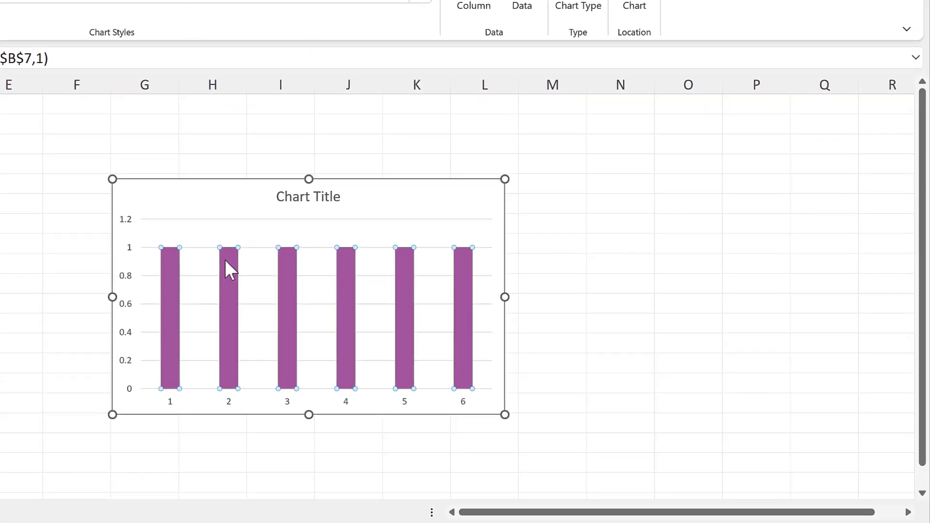
double_click(224, 260)
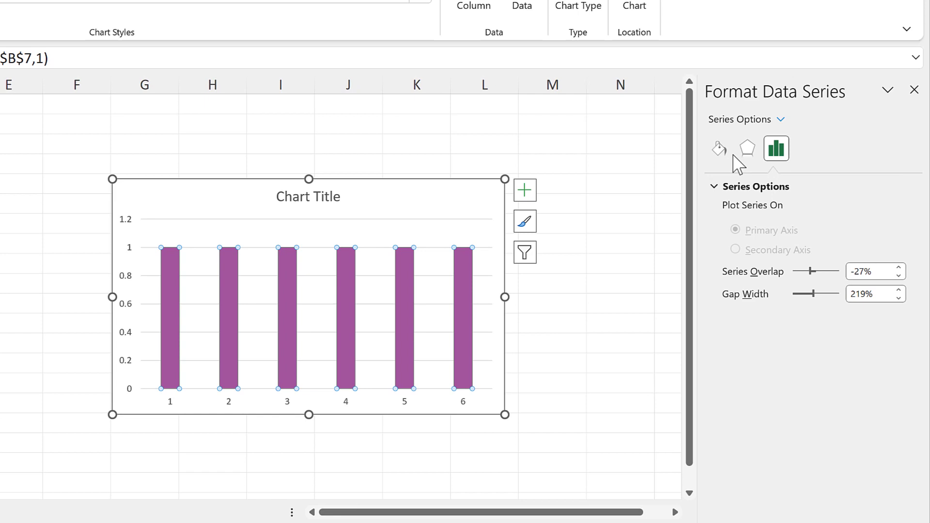
click(719, 149)
click(731, 187)
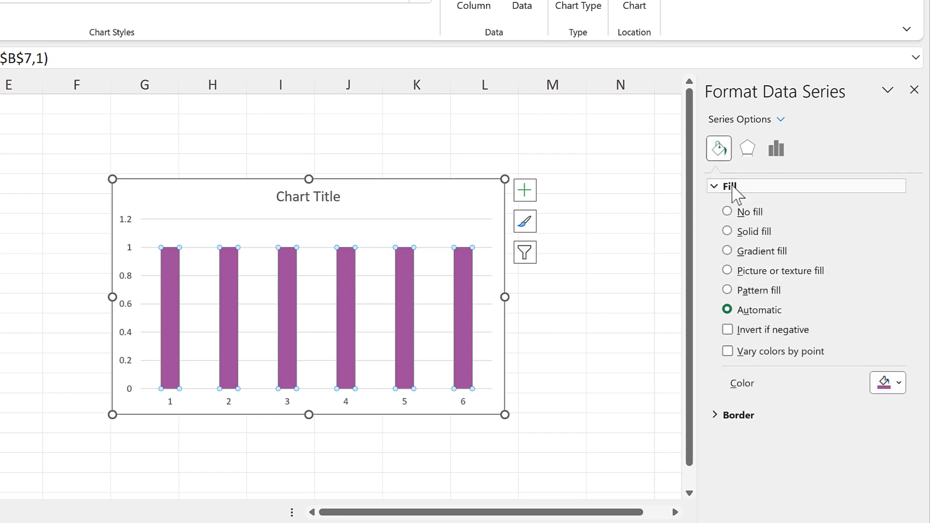
click(728, 351)
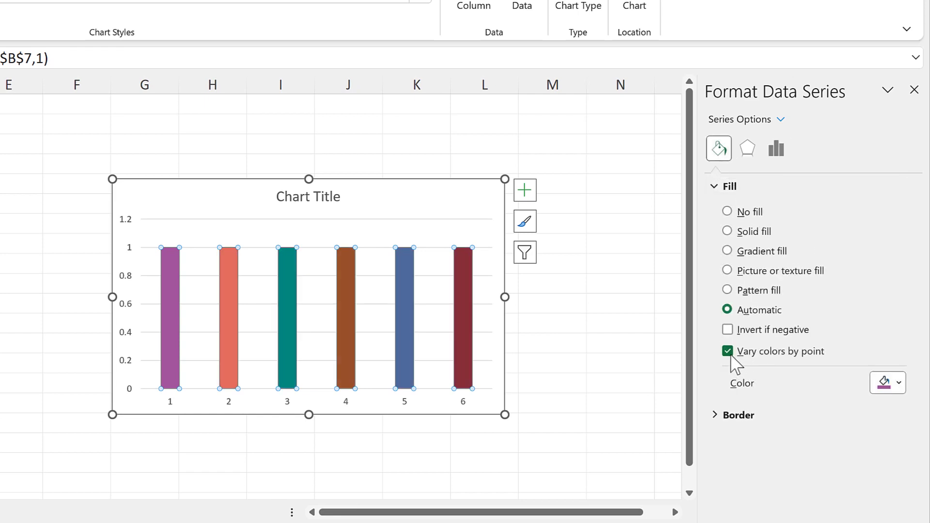
click(137, 130)
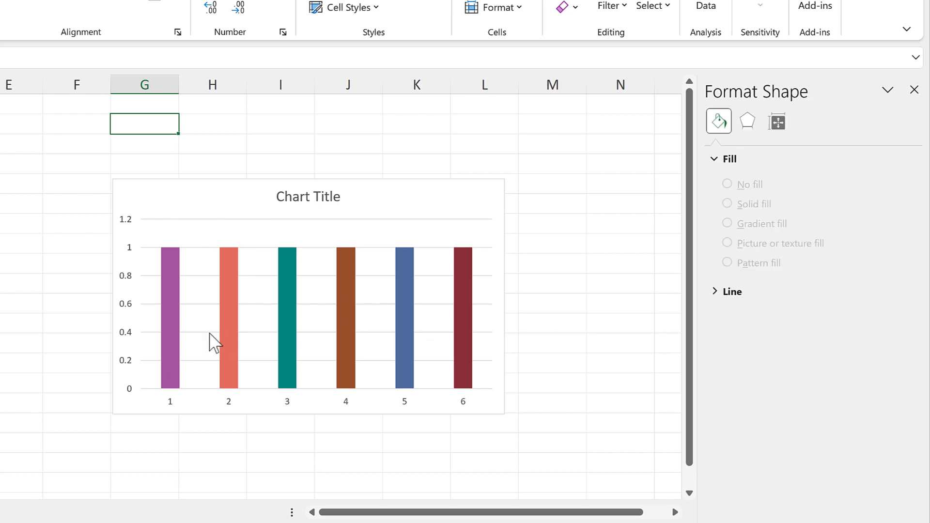